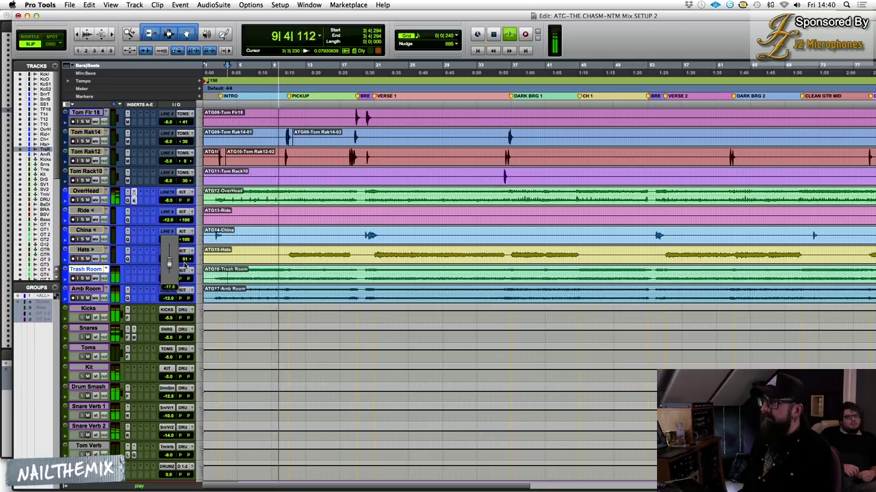
Copy the OverHead track's soothe plug-in to Trash Room, open it, and raise the soloed Trash Room's level to about -5 dB during playback.
key("space")
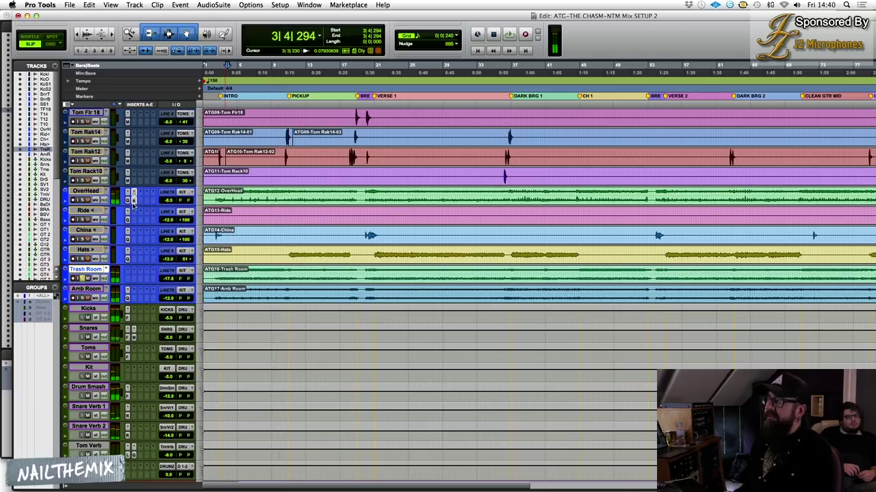
left_click(133, 279)
key("space")
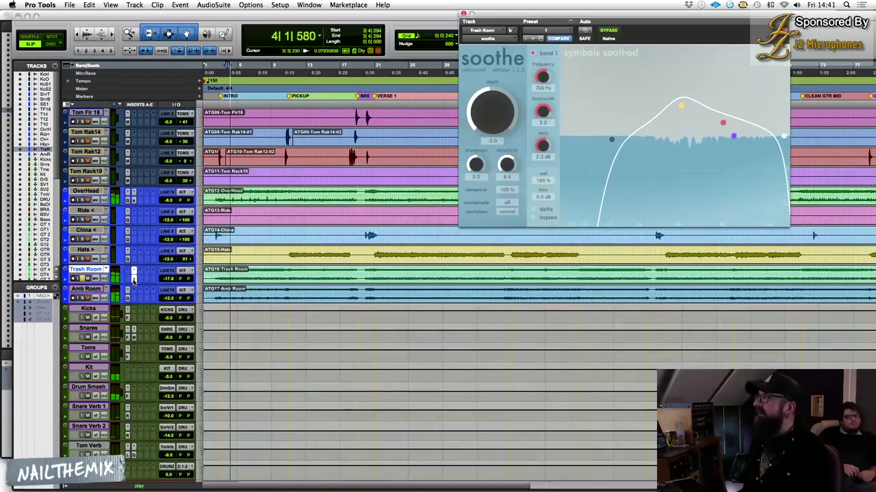
left_click(169, 276)
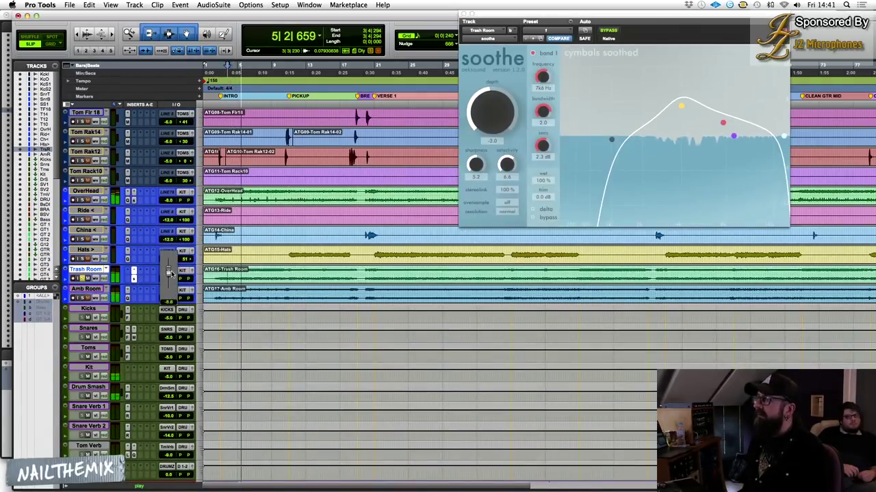
left_click_drag(170, 274, 169, 271)
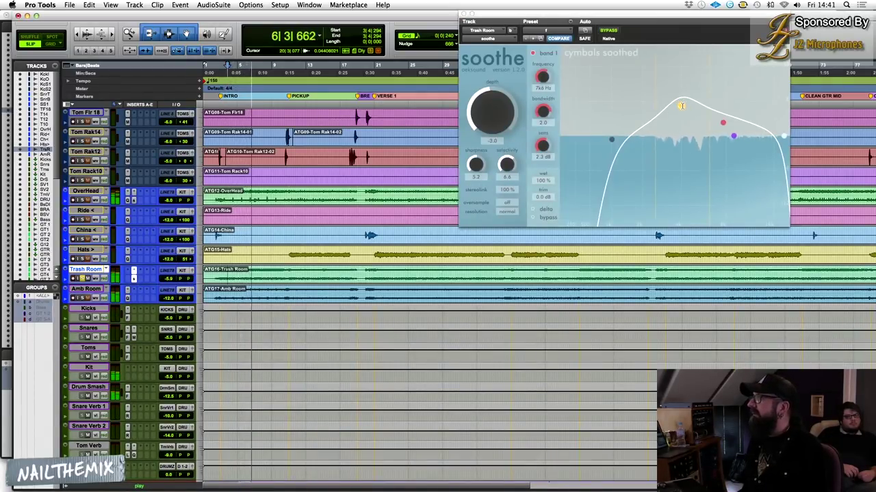
Raise soothe band 2's sensitivity to about 8.7 dB near 3.9 kHz and lift band 1's sensitivity slightly, auditioning the result.
left_click_drag(681, 105, 682, 88)
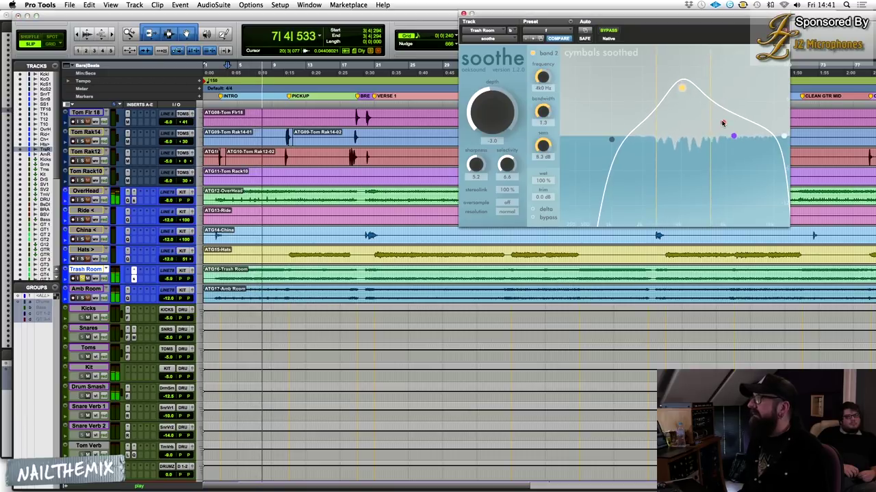
key("space")
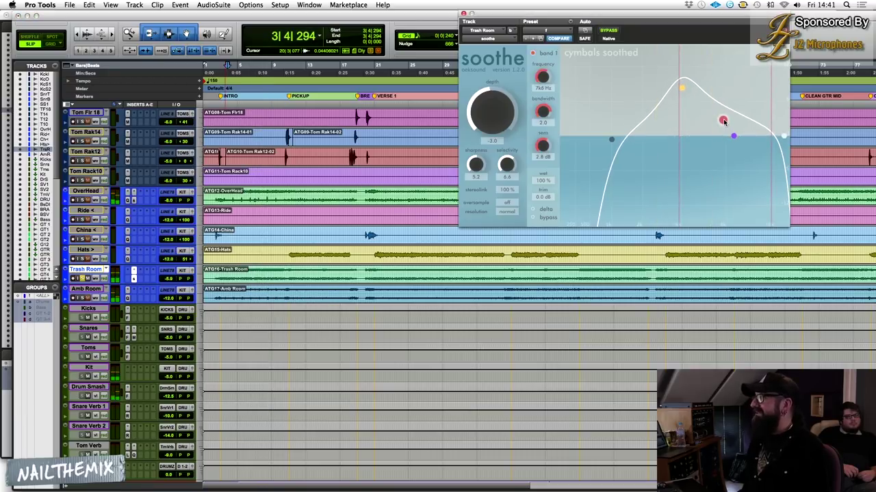
left_click(684, 89)
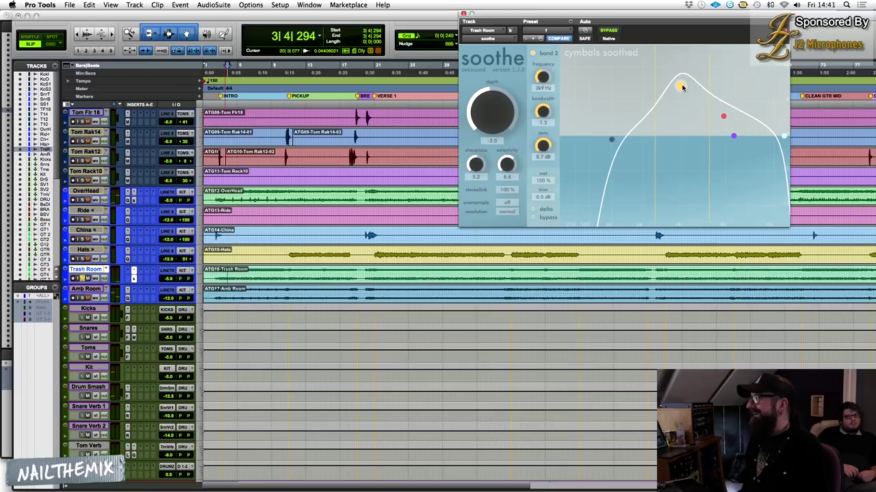
key("space")
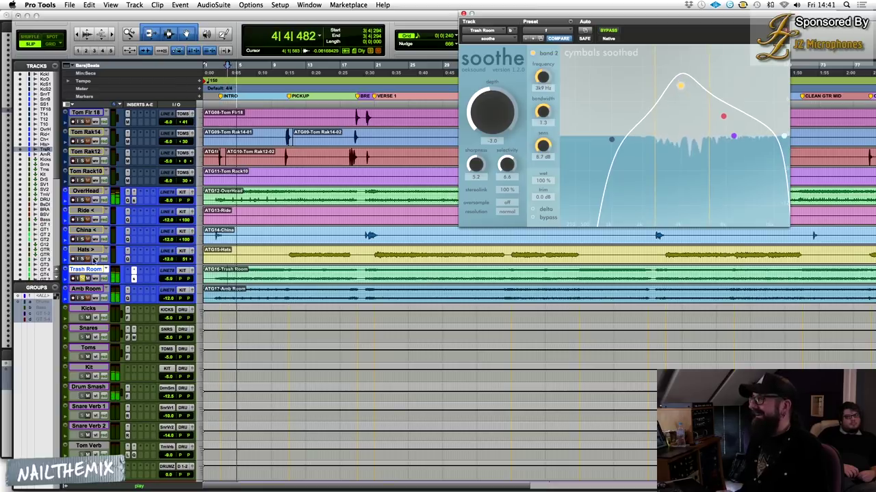
Set the Trash Room track's level to -15 dB, take it out of solo and play the full drum mix.
left_click(192, 271)
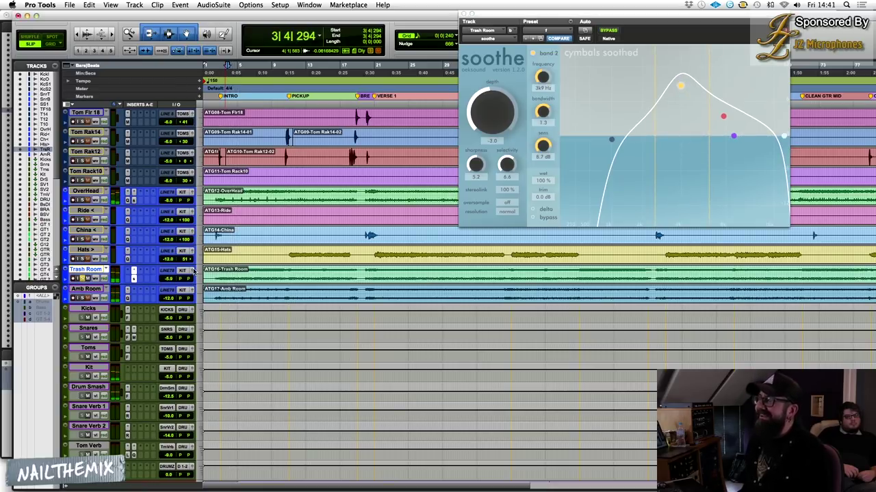
left_click(45, 260)
type("-15")
key("Return")
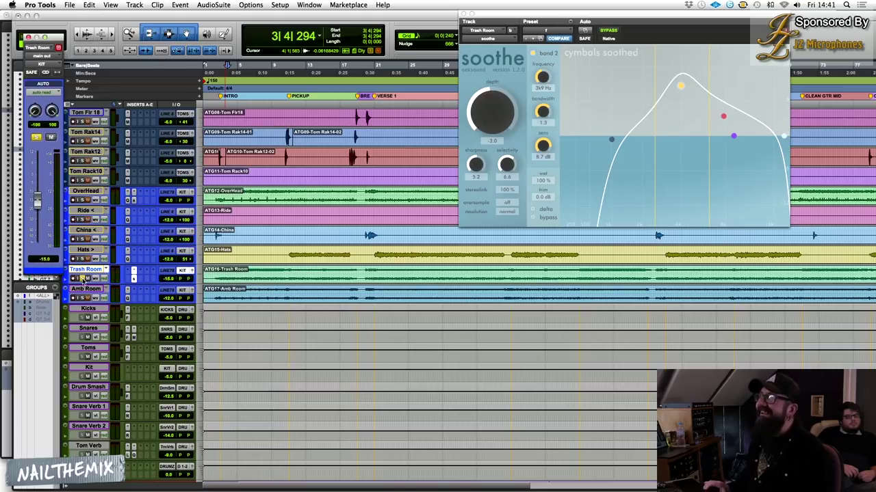
key("space")
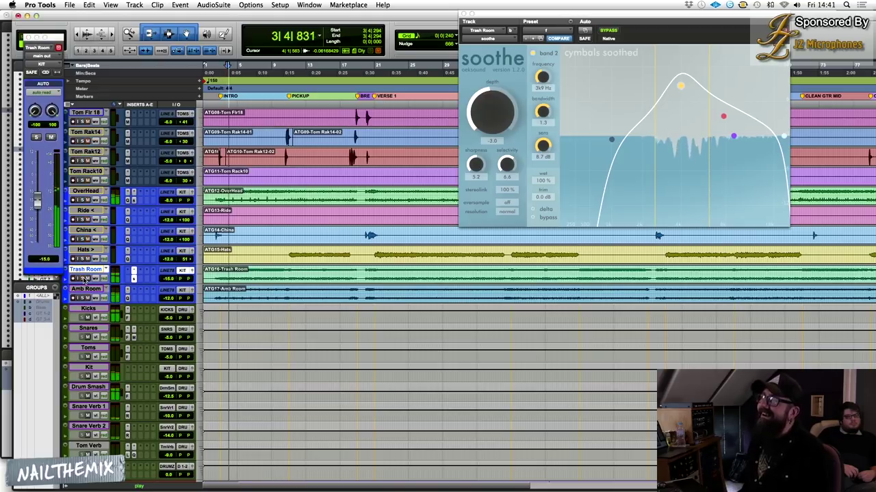
left_click(138, 271)
left_click(157, 233)
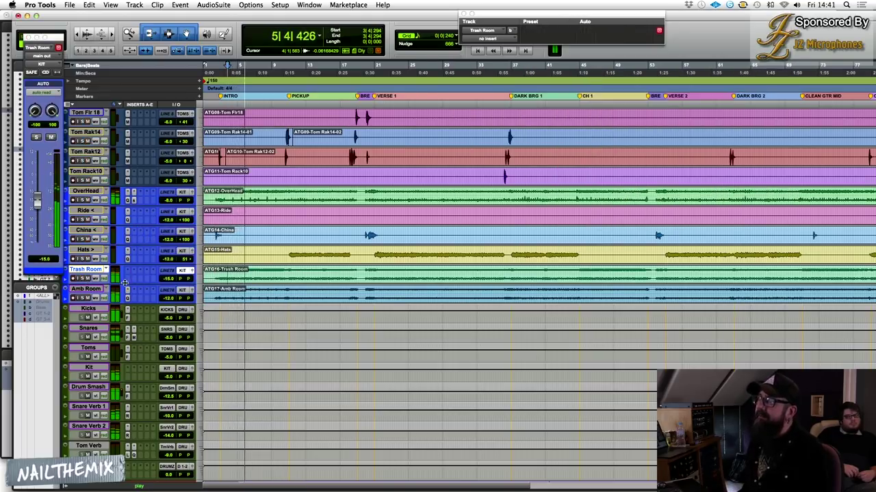
key("space")
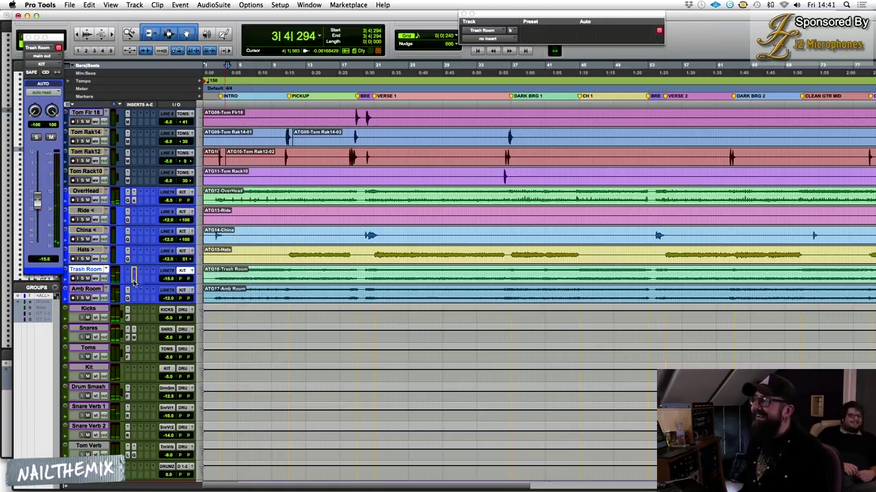
key("super+z")
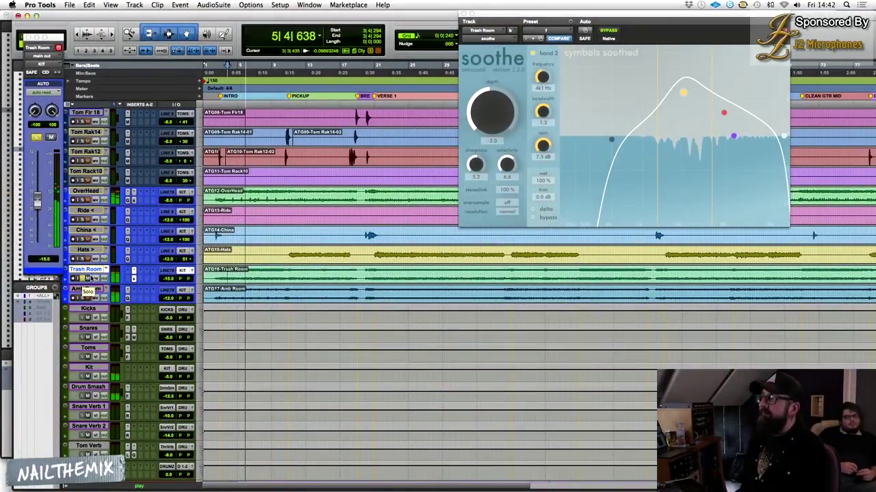
Unsolo Trash Room, compare the drum mix with that track muted and unmuted, and set its level to -18 dB.
left_click(88, 277)
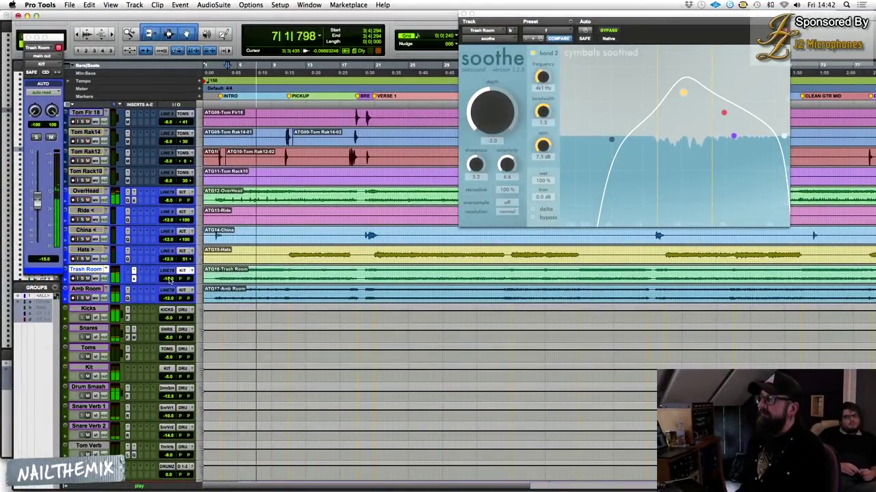
left_click(88, 279)
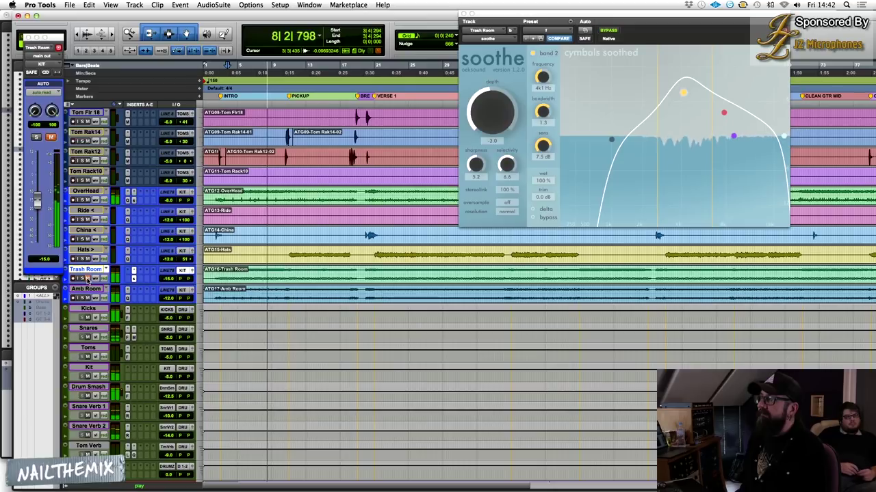
left_click(193, 271)
left_click(193, 271)
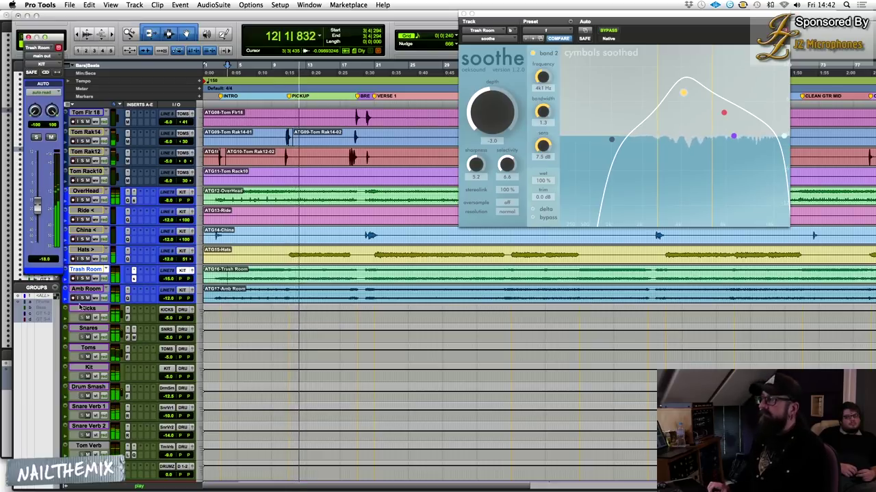
left_click(28, 38)
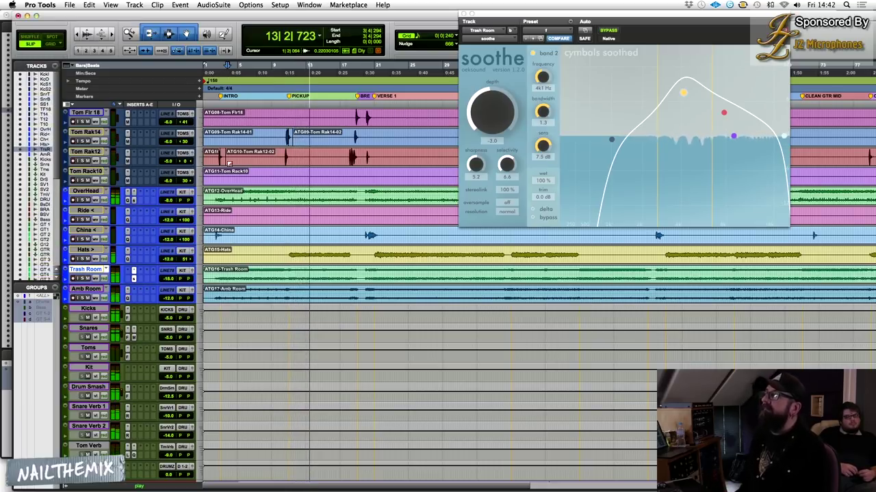
Replay the intro and add a bell cut of over 2 dB near 2.8 kHz with Q about 2.68 in OverHead's Pro-Q 3.
left_click(257, 193)
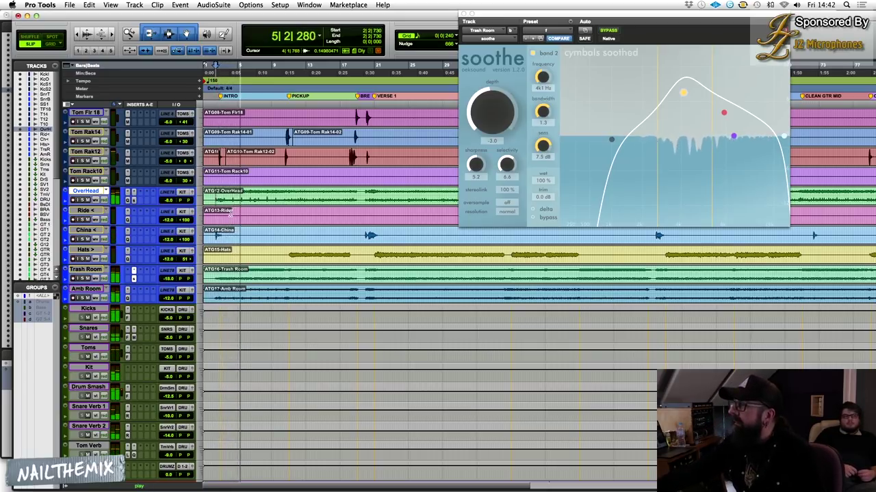
left_click(230, 215)
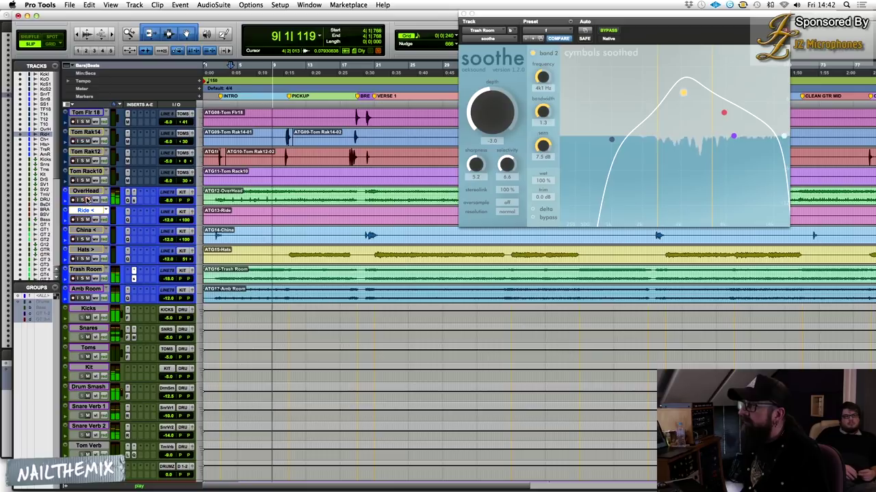
left_click(127, 199)
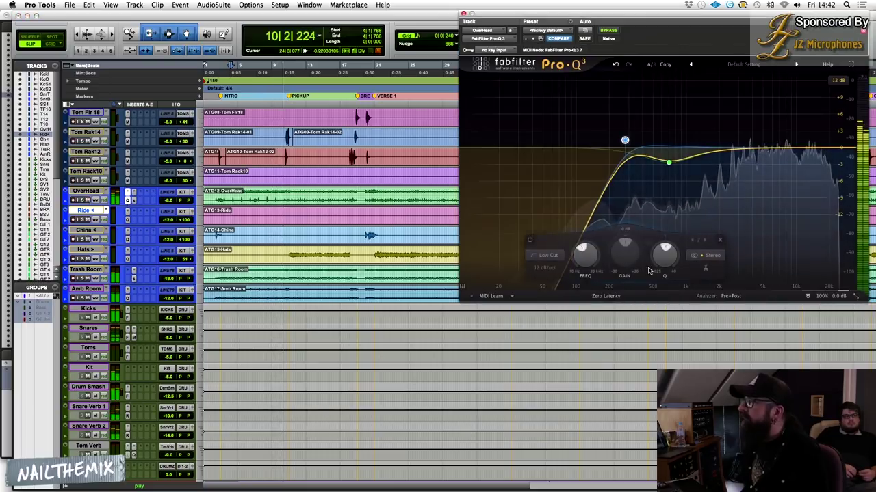
left_click_drag(737, 151, 735, 162)
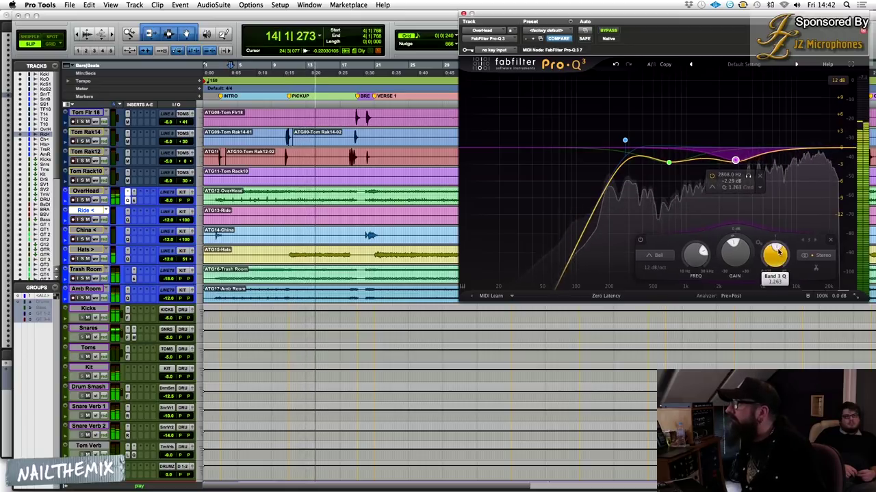
left_click_drag(779, 252, 779, 240)
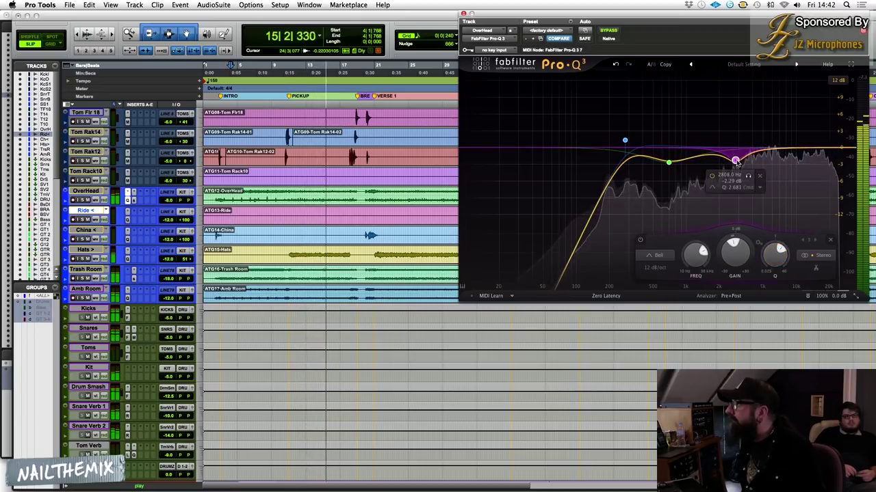
left_click_drag(736, 161, 736, 164)
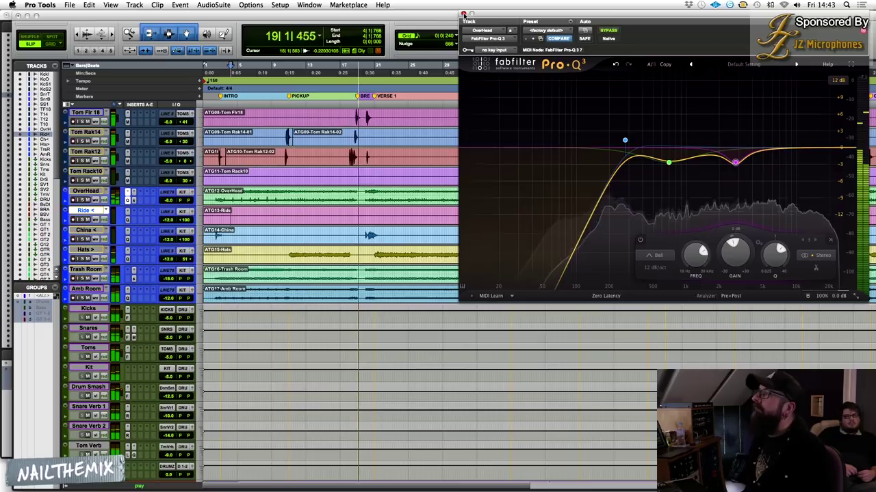
left_click(463, 13)
Play the solo section from bar 111, where the ride is played, and narrow the Ride track's pan to 80 left.
key("super+bracketleft")
key("super+bracketleft")
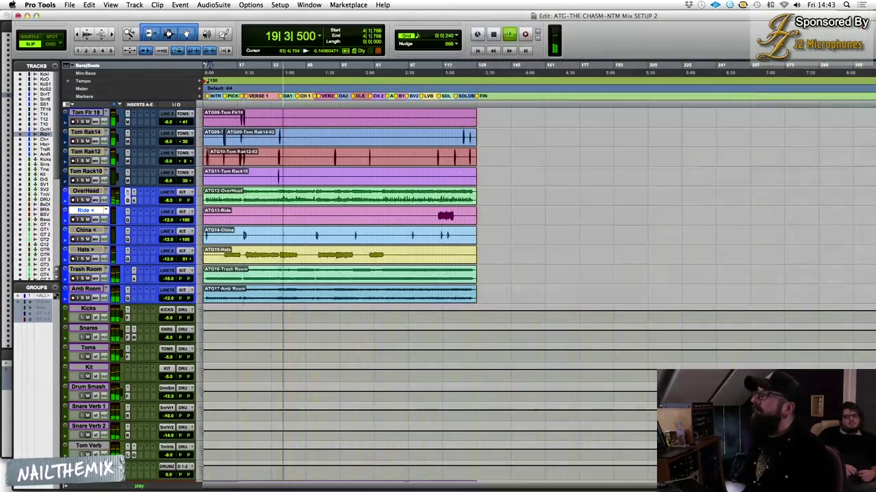
left_click(442, 194)
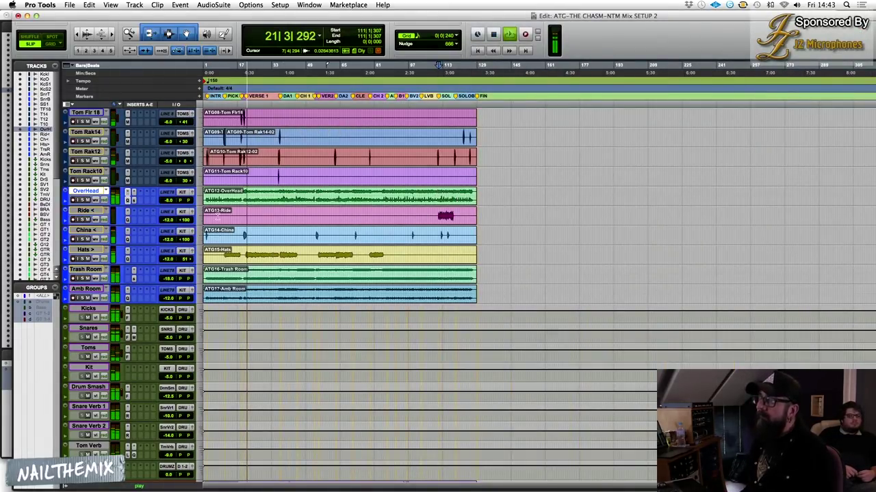
key("space")
key("space")
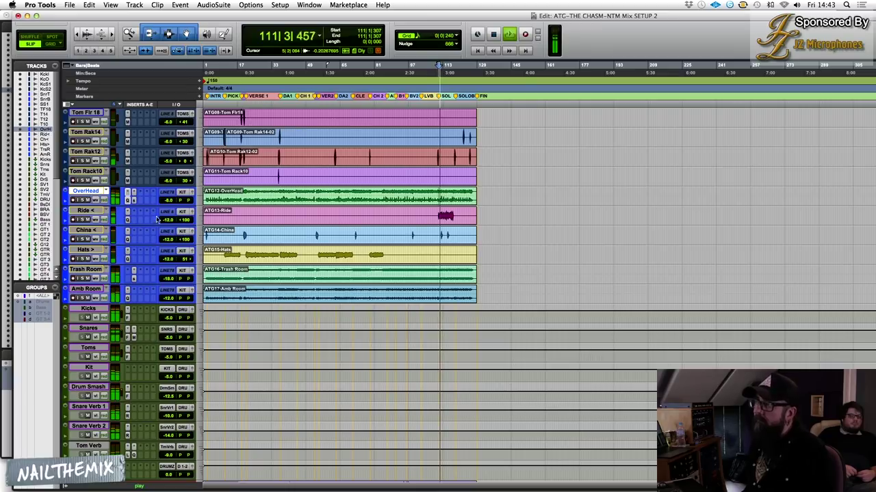
left_click(193, 214)
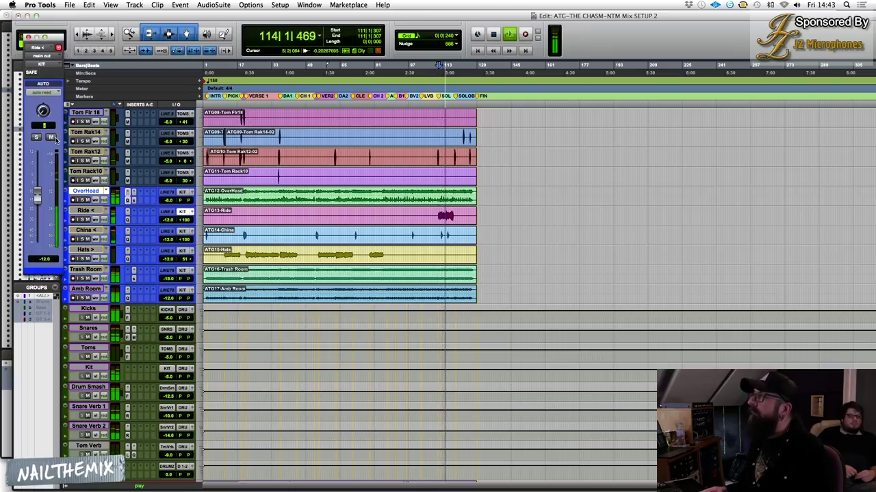
left_click(28, 38)
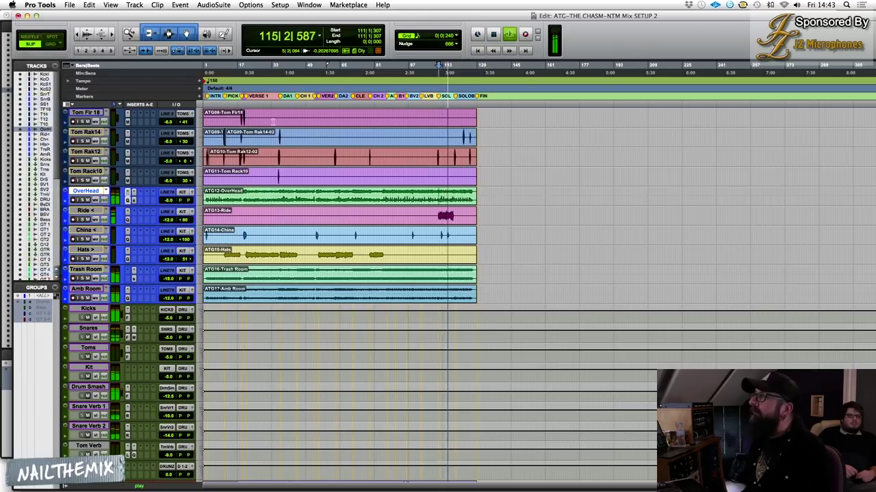
Play the drum mix from bar 54, just before Verse 2, to check the cymbal balance.
left_click(316, 190)
key("space")
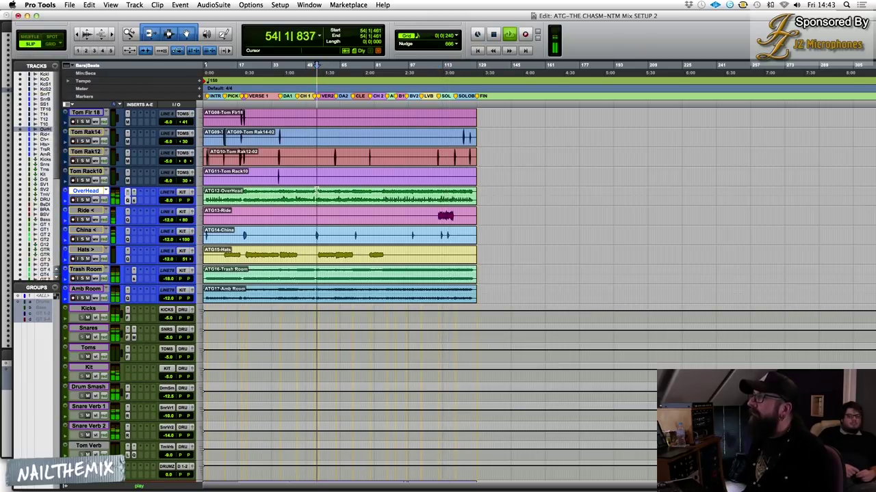
key("super+bracketright")
key("super+bracketright")
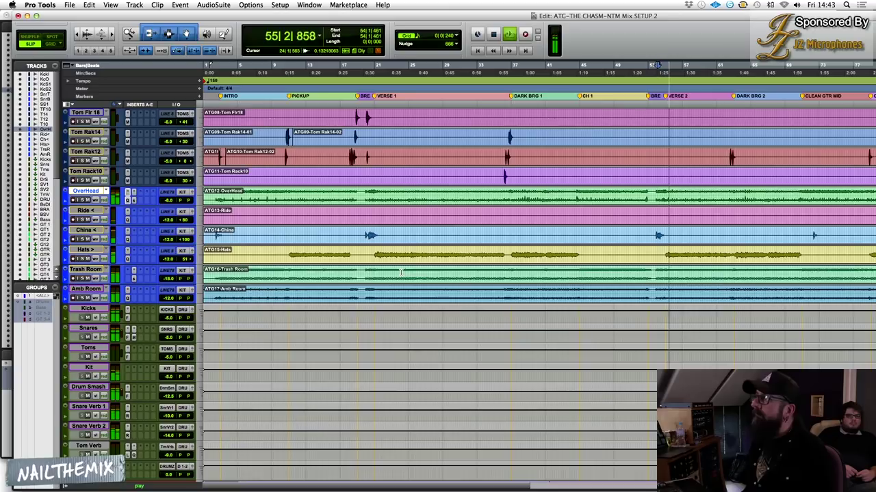
key("super+bracketleft")
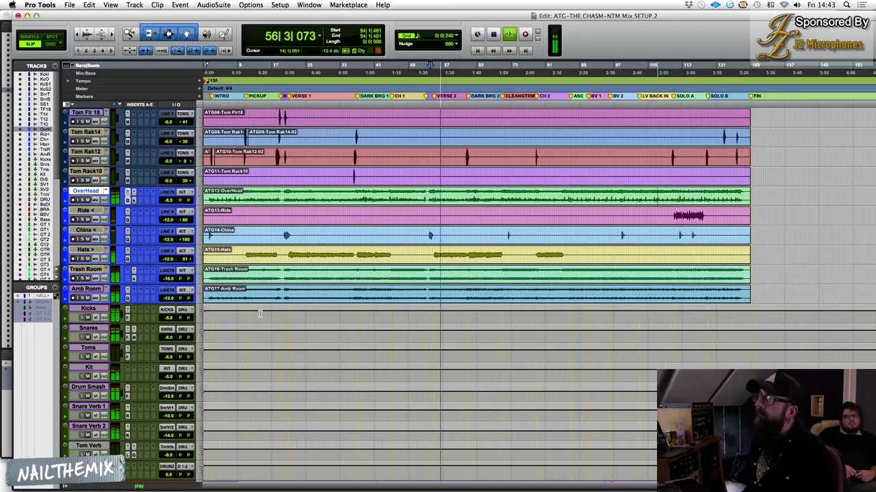
Insert a stereo UAD Pultec EQP-1A as a multichannel plug-in in the empty third insert slot of the Kicks bus.
scroll(260, 313, "down", 3)
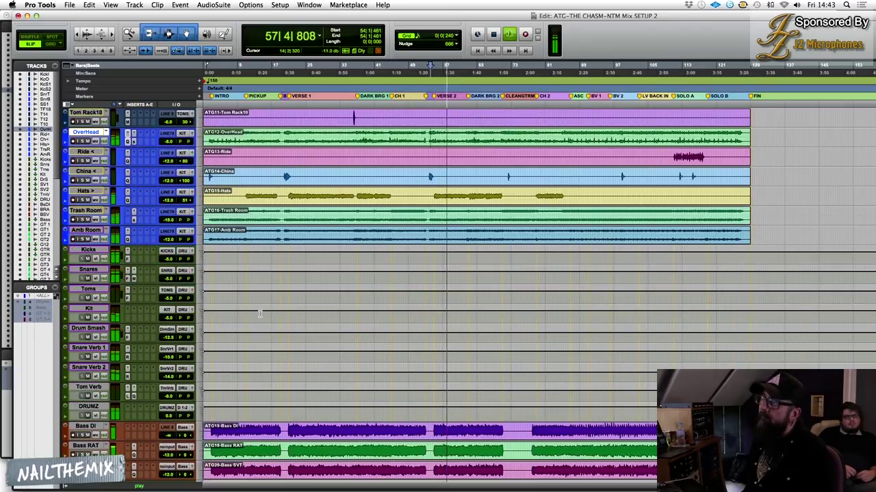
left_click(140, 255)
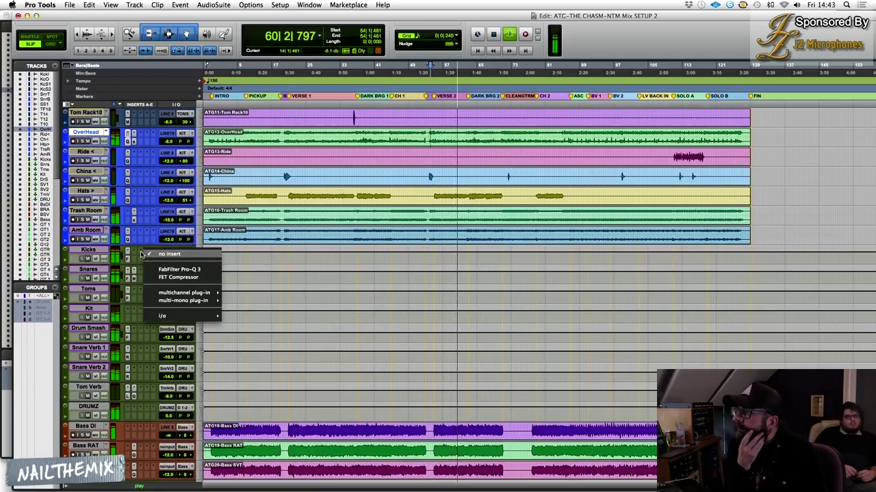
mouse_move(188, 293)
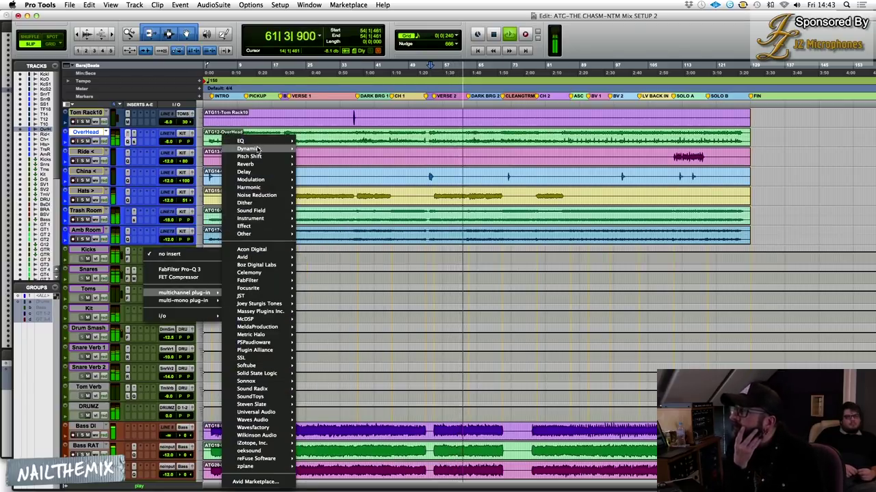
mouse_move(243, 141)
mouse_move(347, 484)
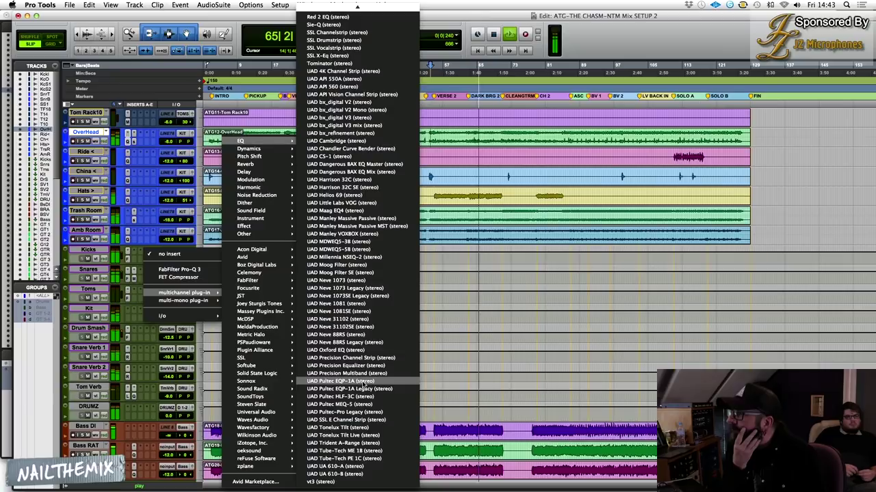
left_click(362, 387)
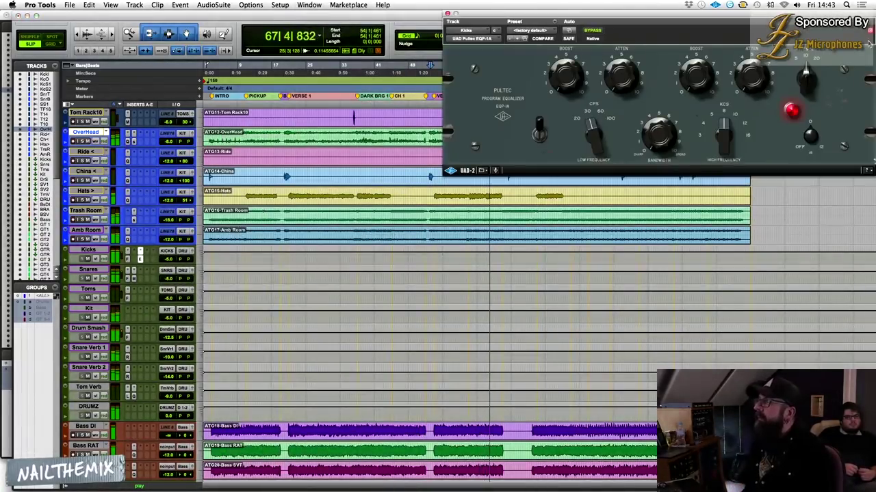
Boost the highs in the Kicks Pultec, lower its high-frequency selection, and compare the sound with the EQ bypassed and active.
left_click_drag(701, 63, 702, 46)
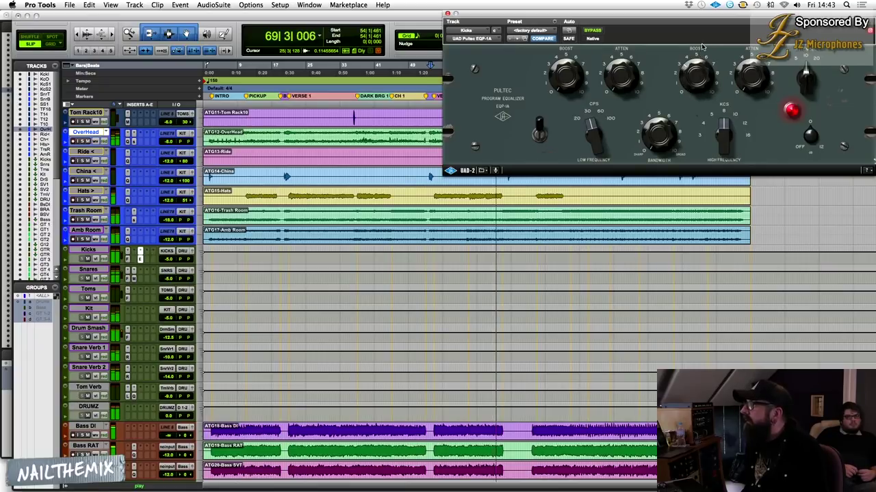
left_click(716, 140)
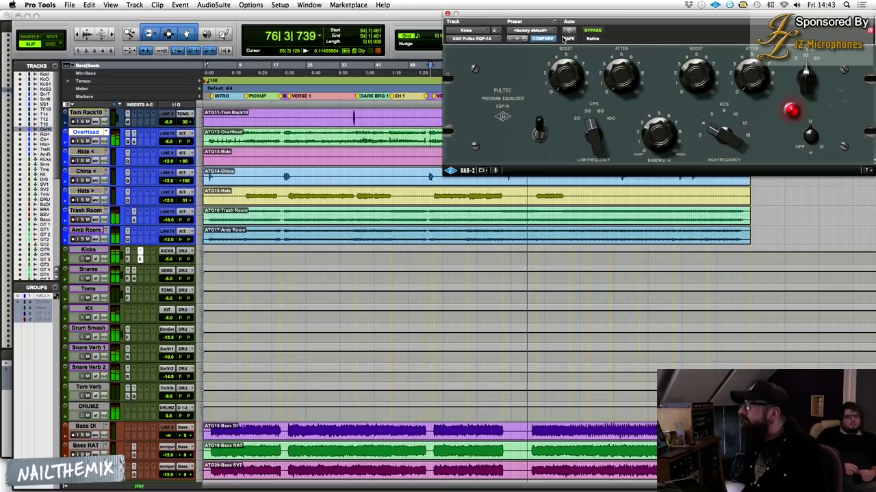
left_click(593, 32)
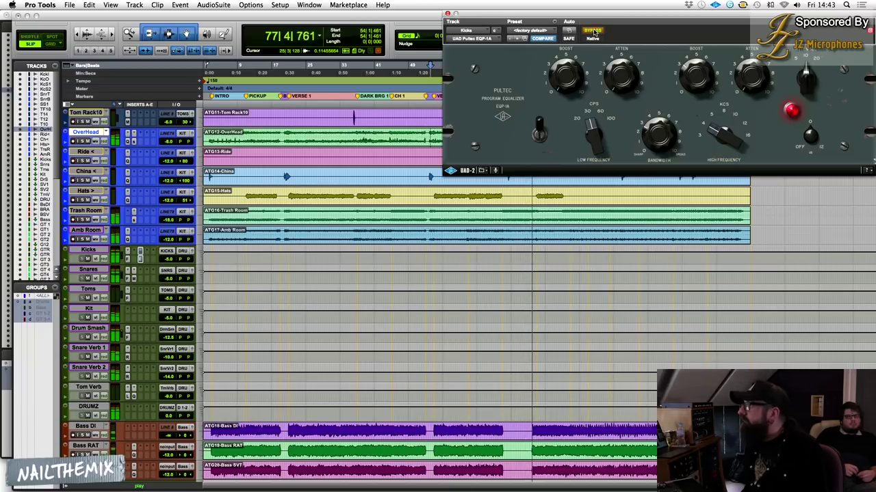
left_click(593, 32)
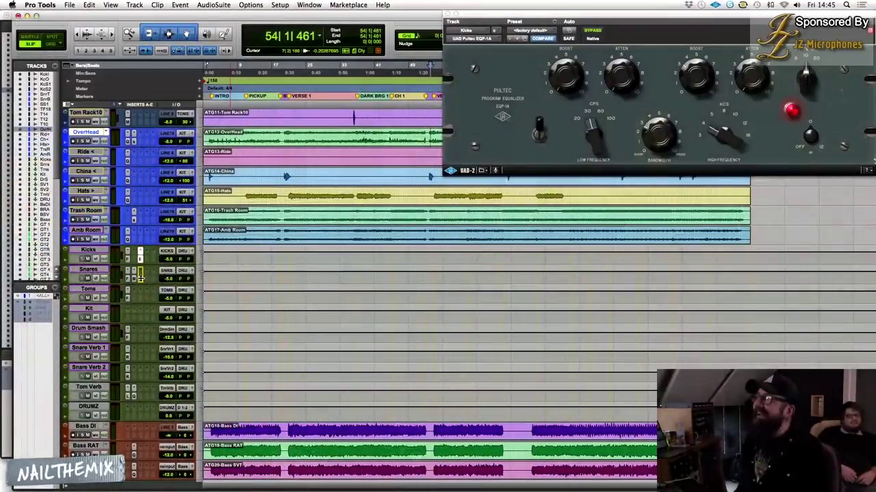
Copy the Pultec EQP-1A to the Snares bus, play from bar 37, and adjust its high-frequency boost.
left_click(139, 279)
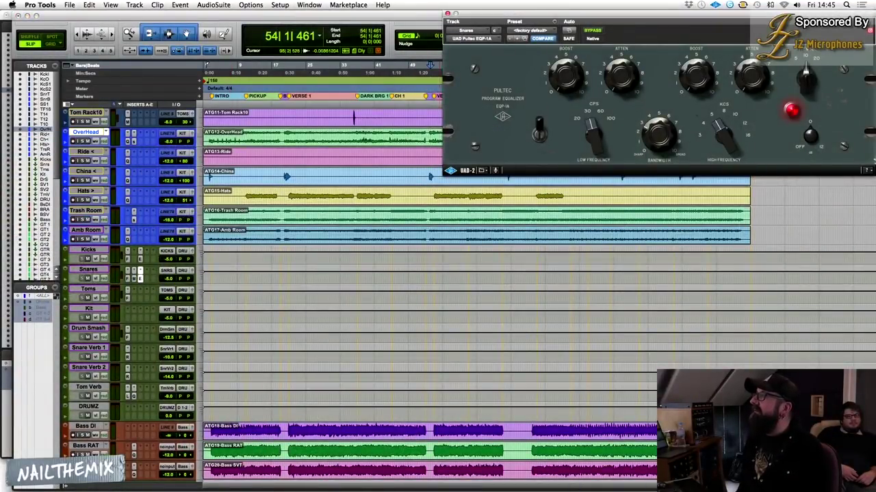
left_click(359, 254)
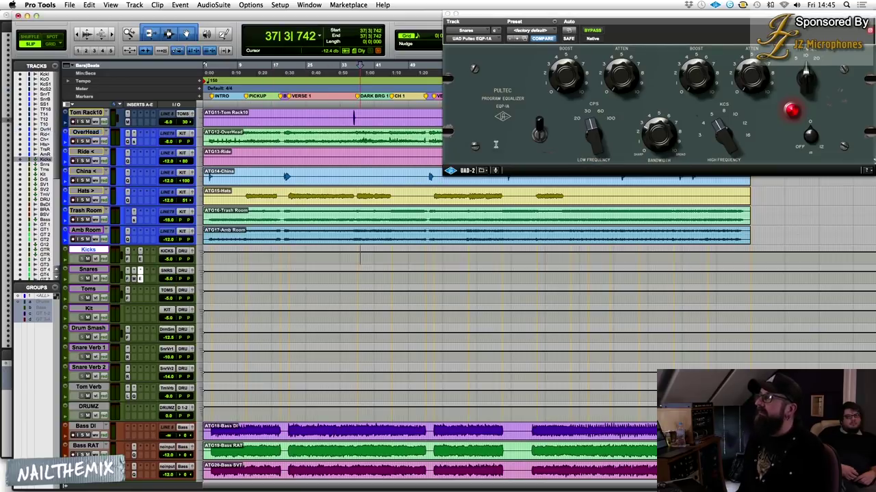
key("space")
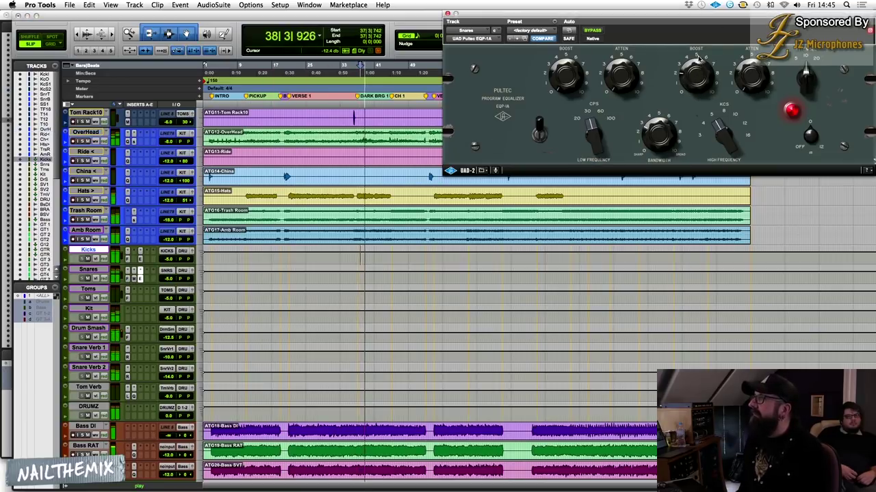
left_click_drag(697, 57, 704, 34)
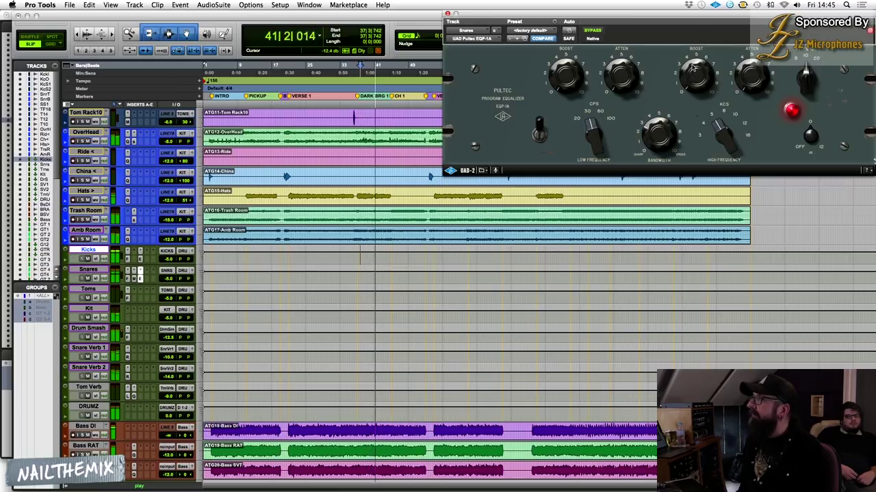
left_click_drag(691, 73, 695, 46)
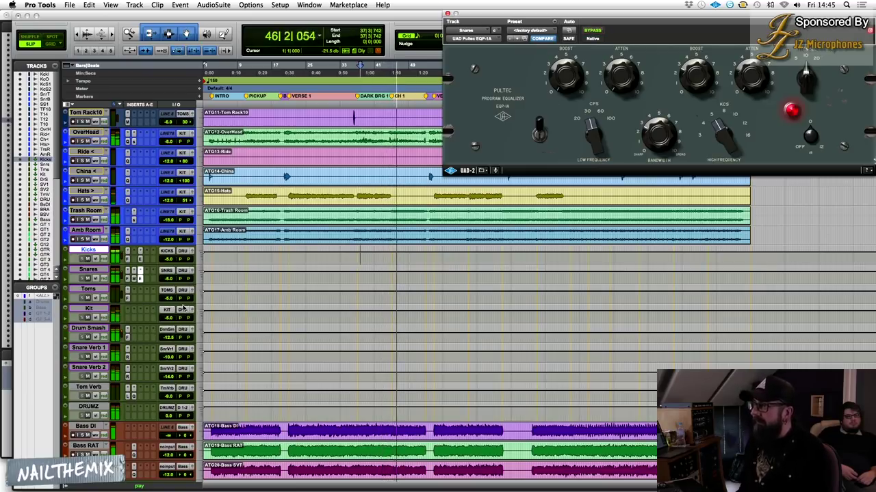
Deepen Snr Bot's Pro-Q 3 cut near 1.8 kHz to about -6 dB and add a shallow bell cut near 1 kHz.
scroll(133, 186, "up", 5)
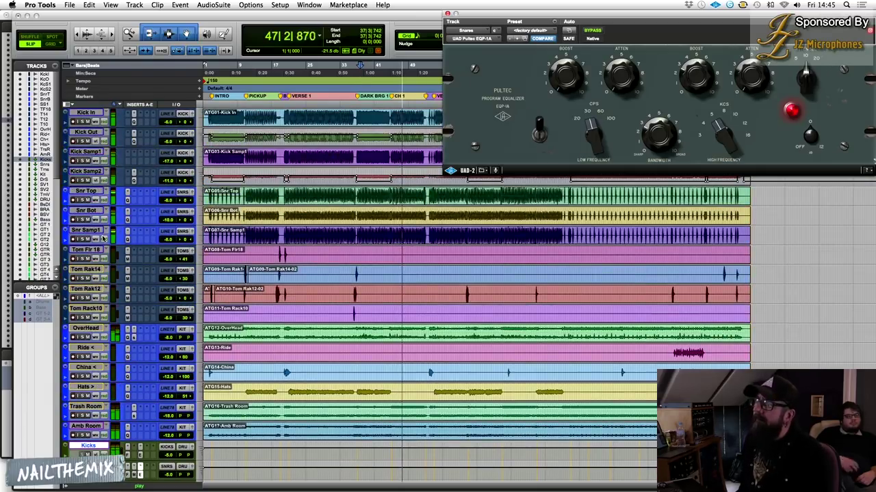
left_click(127, 219)
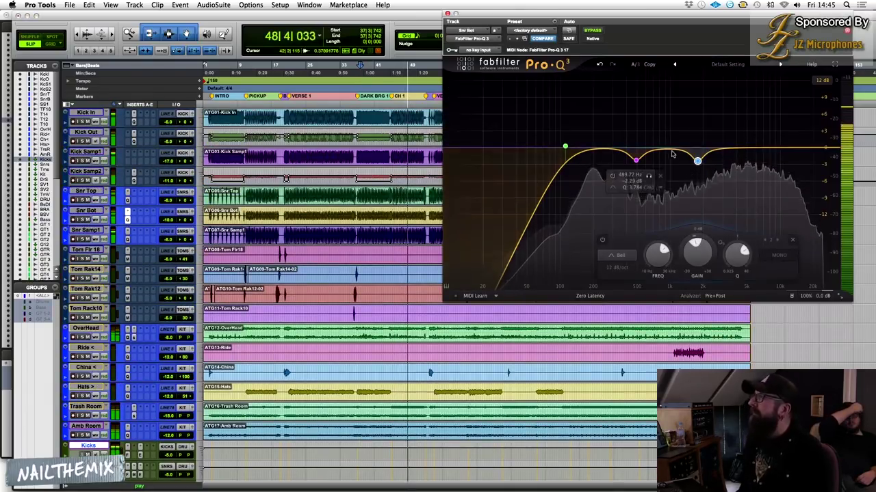
left_click_drag(696, 169, 697, 183)
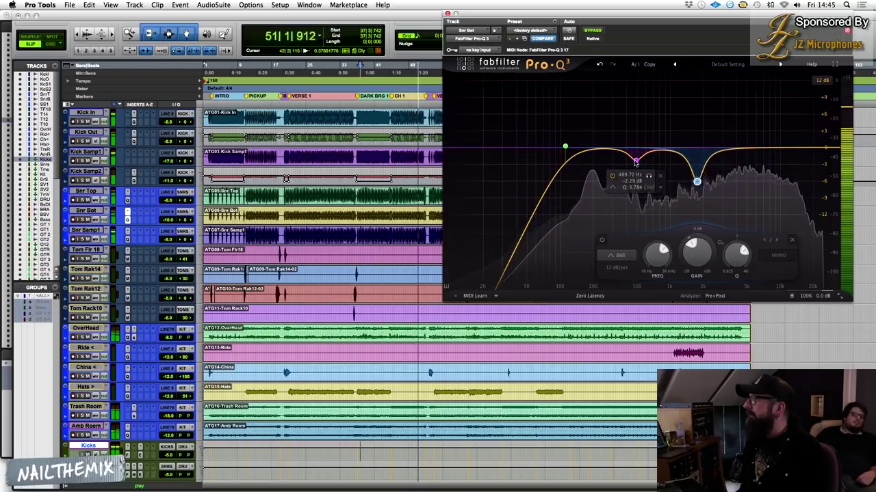
left_click(637, 161)
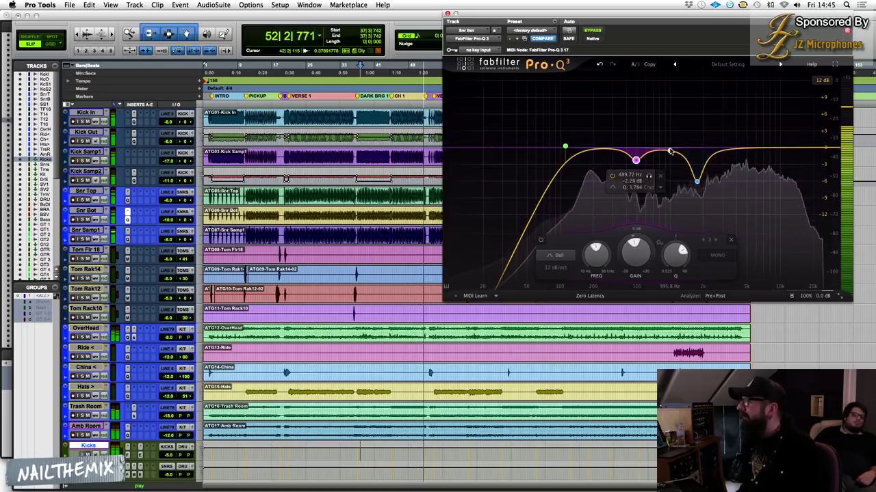
left_click_drag(671, 151, 670, 159)
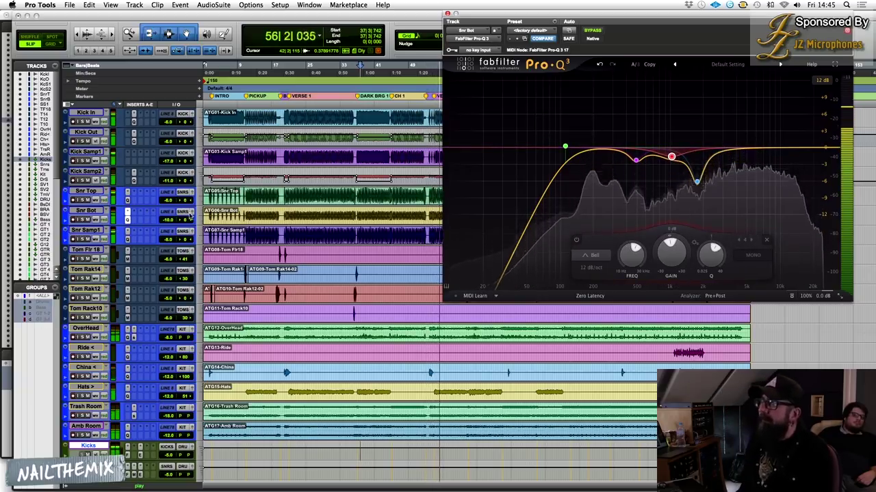
Lower the Snr Bot level to -12 dB and further to -14 dB, and close its fader and plug-in windows.
left_click(191, 212)
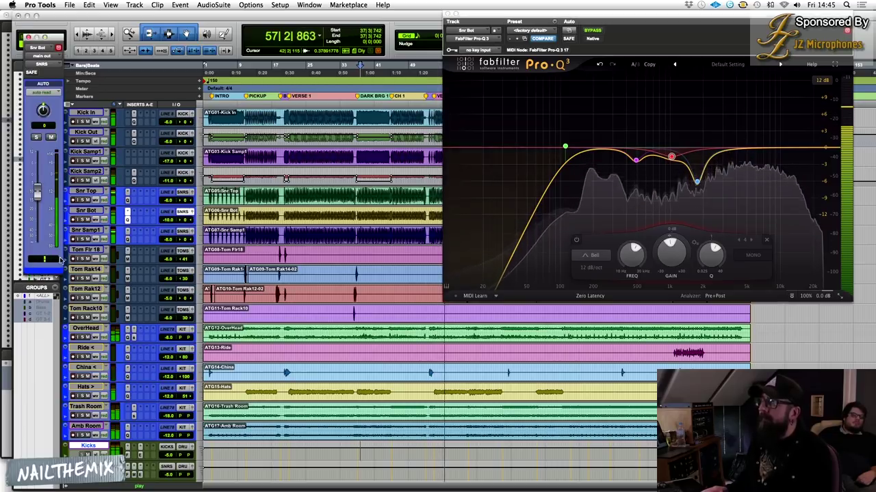
type("-12")
key("Return")
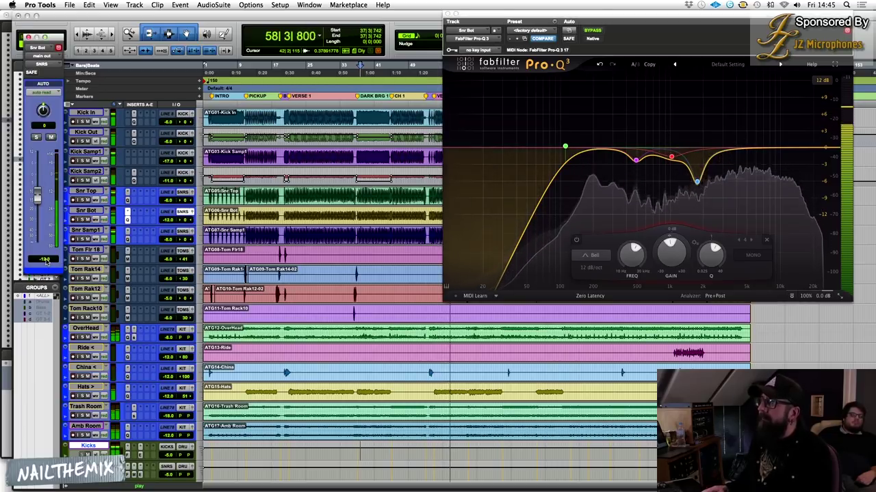
left_click(45, 262)
type("-14")
key("Return")
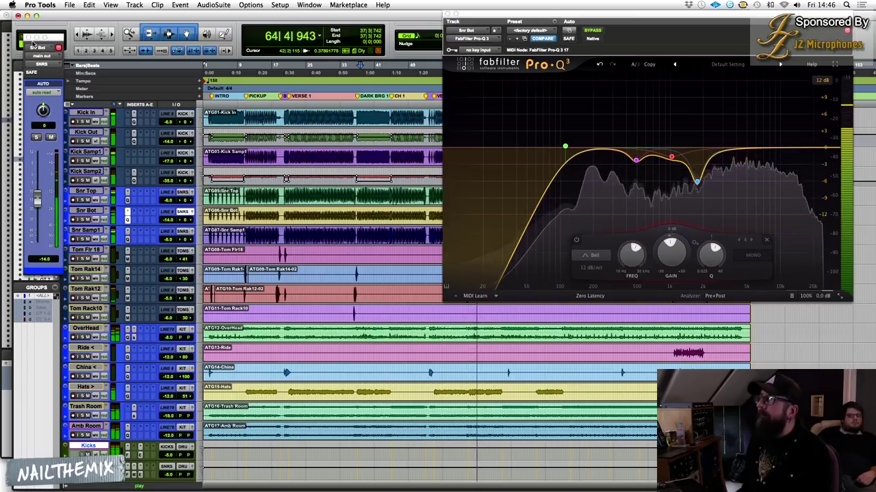
left_click(28, 37)
left_click(448, 14)
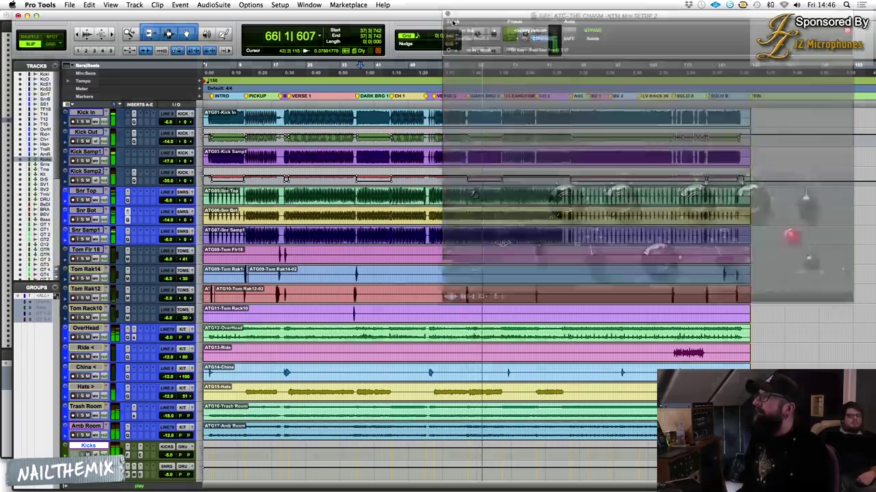
Stop playback and look over the drum tracks and buses from the intro to Verse 1 at a closer zoom.
scroll(278, 264, "down", 10)
key("space")
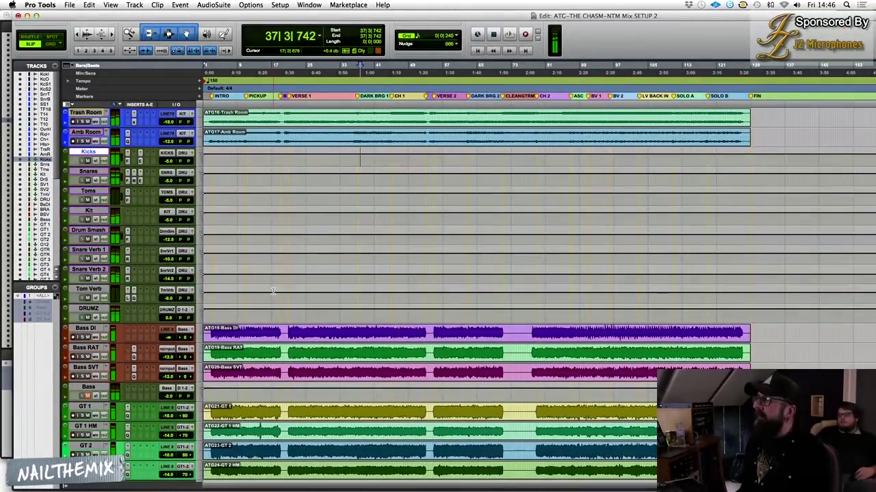
left_click(273, 292)
key("r")
key("r")
key("t")
key("t")
key("t")
scroll(250, 301, "up", 8)
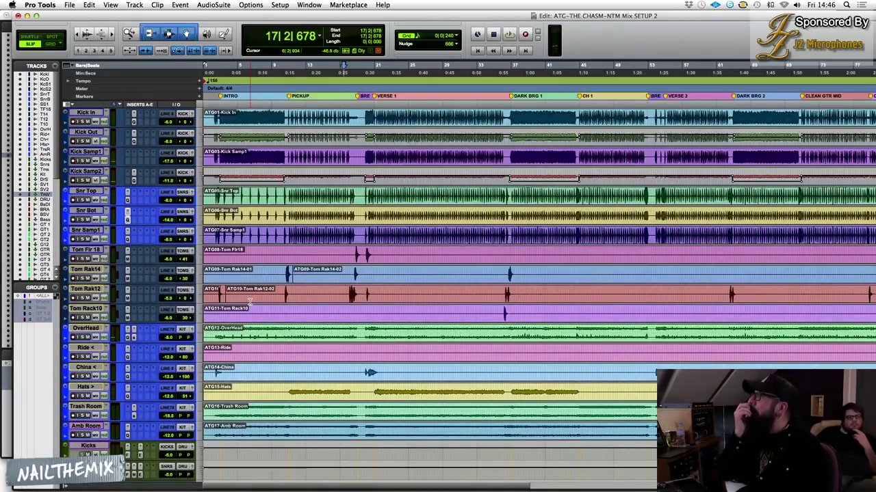
scroll(250, 194, "down", 10)
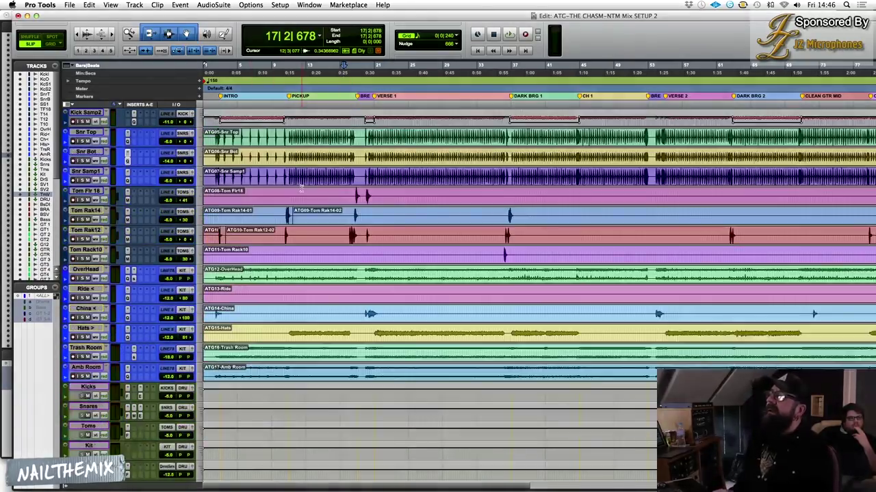
scroll(250, 194, "up", 5)
Play the drum mix from bar 6 in the intro and raise the Amb Room level to -11 dB.
left_click(251, 193)
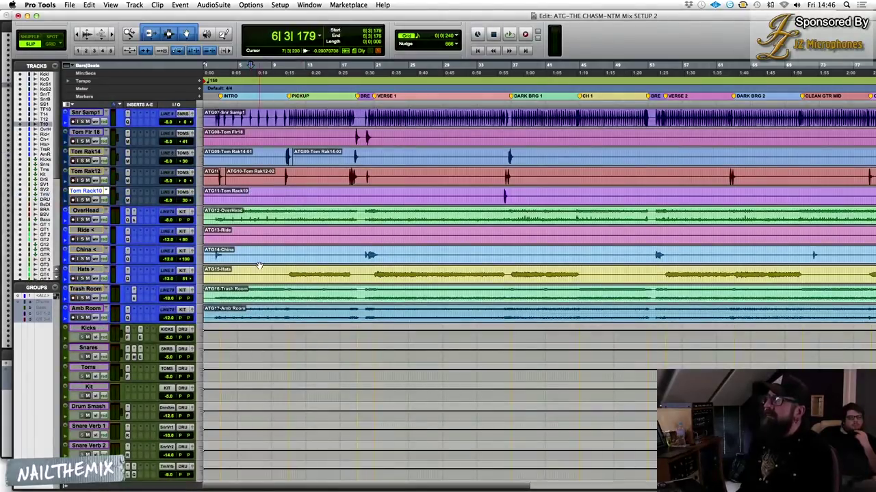
scroll(257, 265, "down", 3)
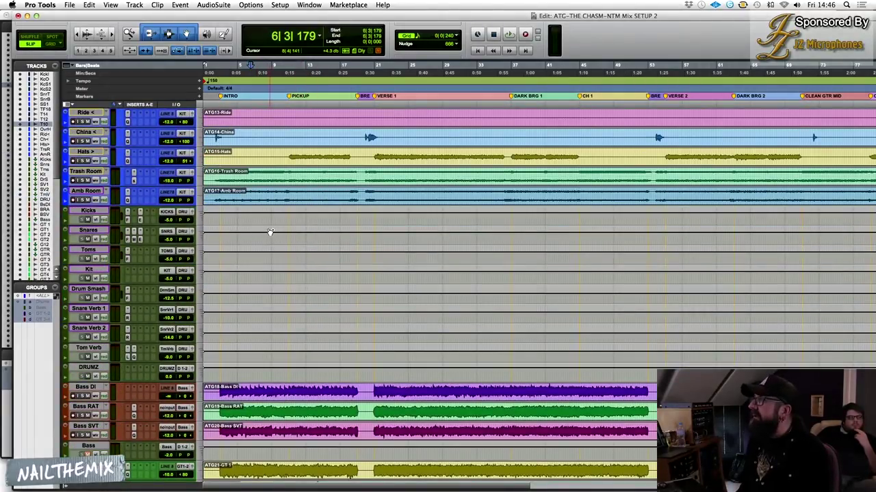
key("r")
key("space")
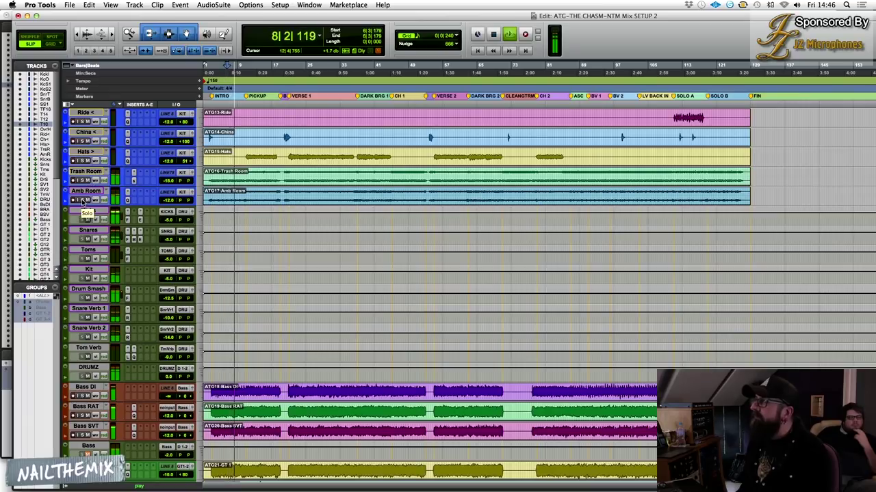
left_click(173, 194)
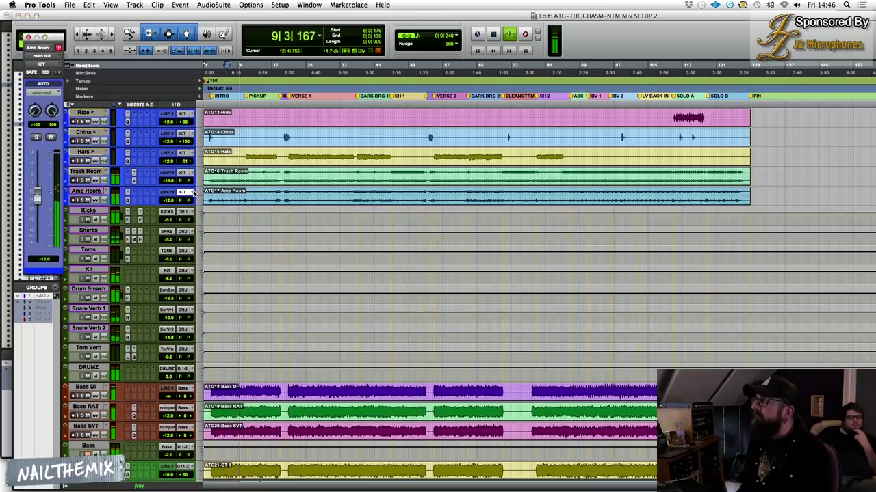
left_click_drag(37, 197, 38, 195)
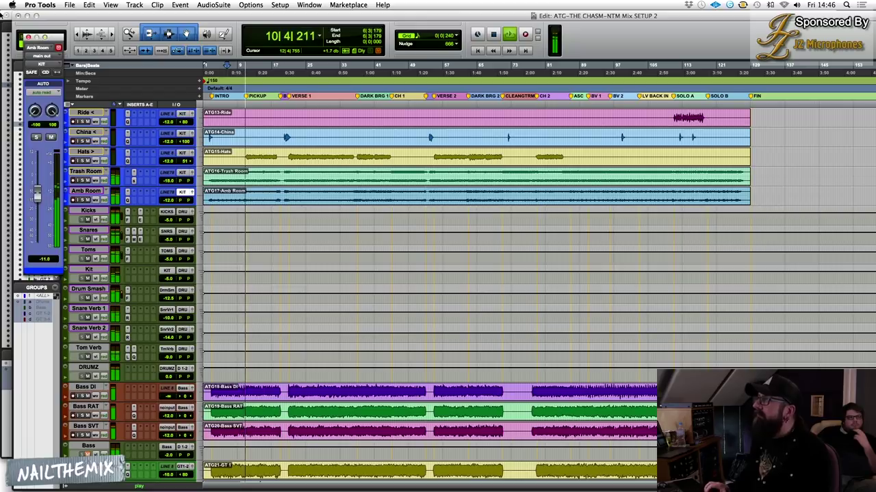
left_click(28, 38)
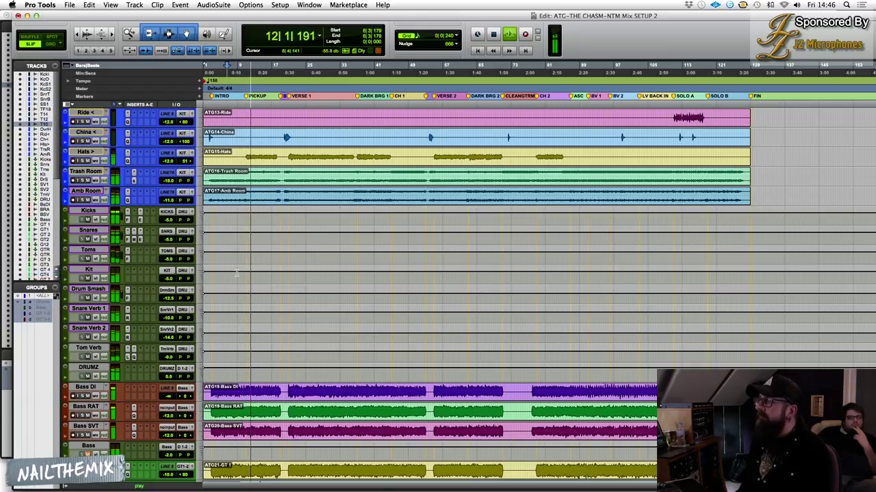
Look over the bass and guitar tracks during playback and place the edit cursor near bar 14 on Bass DI.
scroll(177, 338, "down", 6)
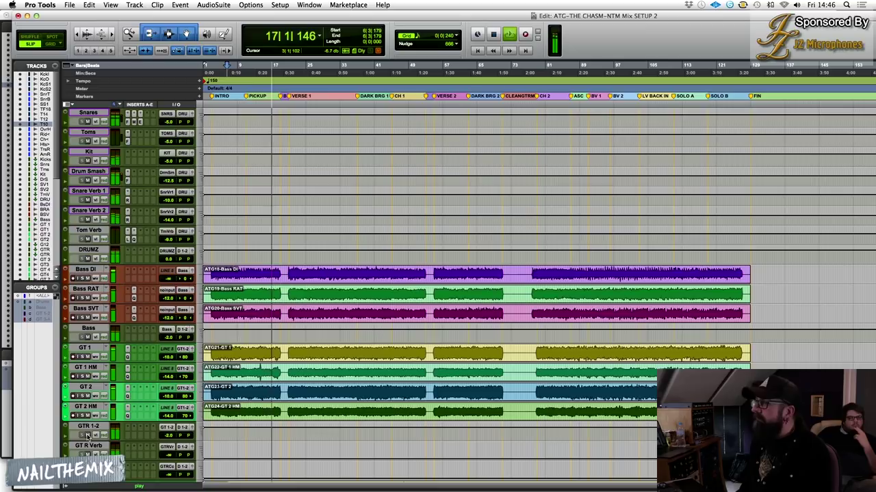
left_click(260, 272)
scroll(168, 299, "up", 5)
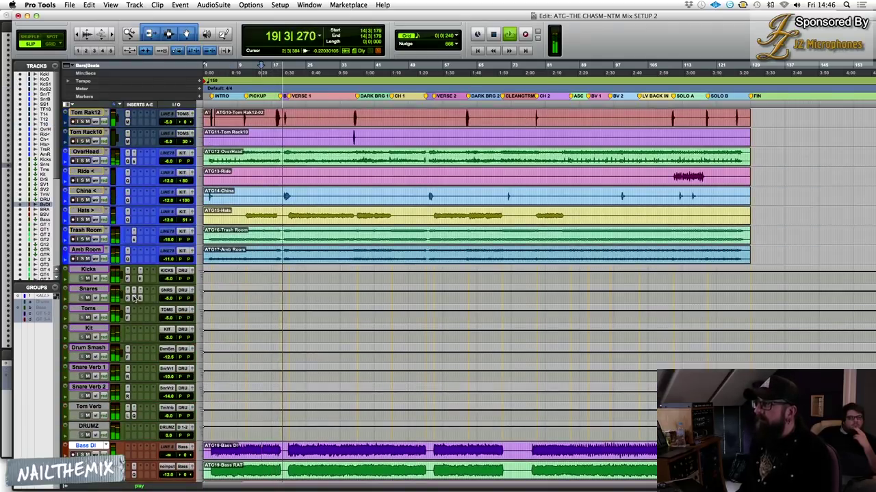
Enable the third EQ band in the Snares bus's ChannelStrip3 and set a 1 dB cut near 964 Hz with about 0.24 bandwidth.
left_click(135, 299)
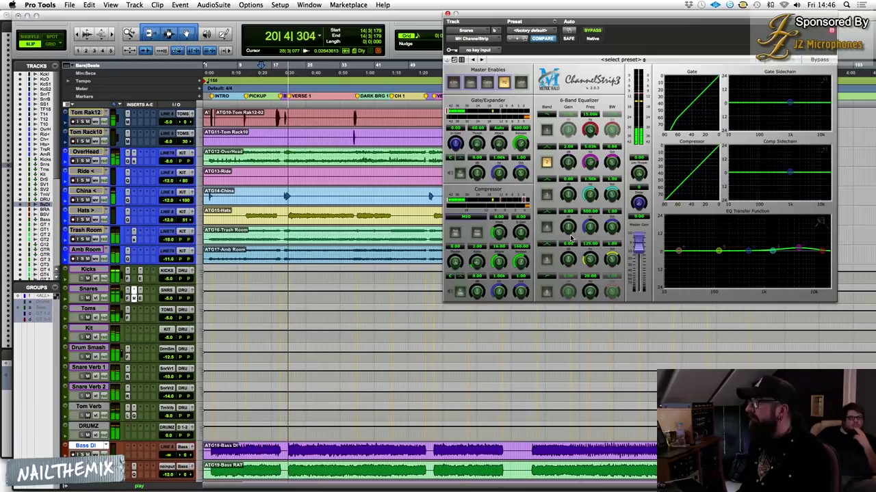
left_click(547, 195)
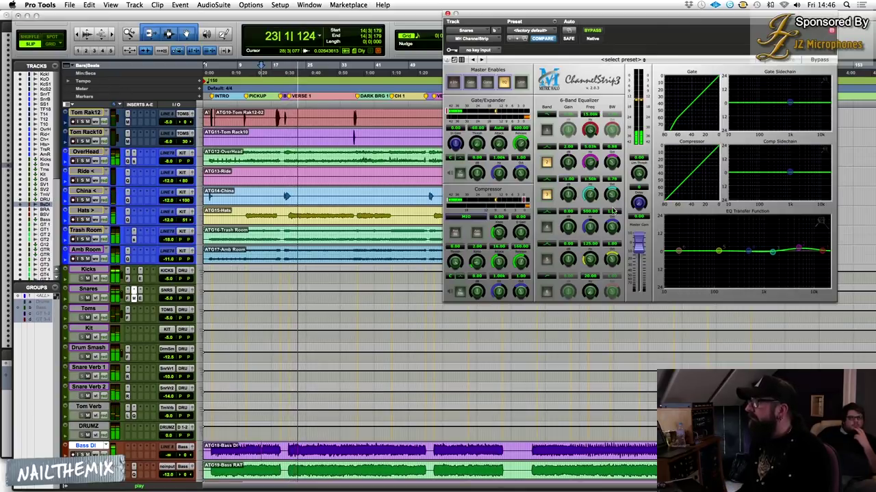
left_click_drag(611, 212, 592, 193)
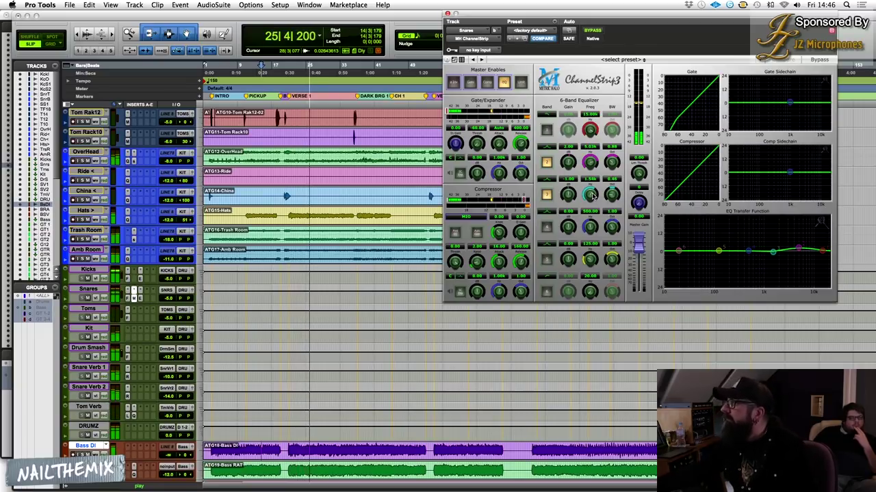
left_click_drag(592, 201, 591, 203)
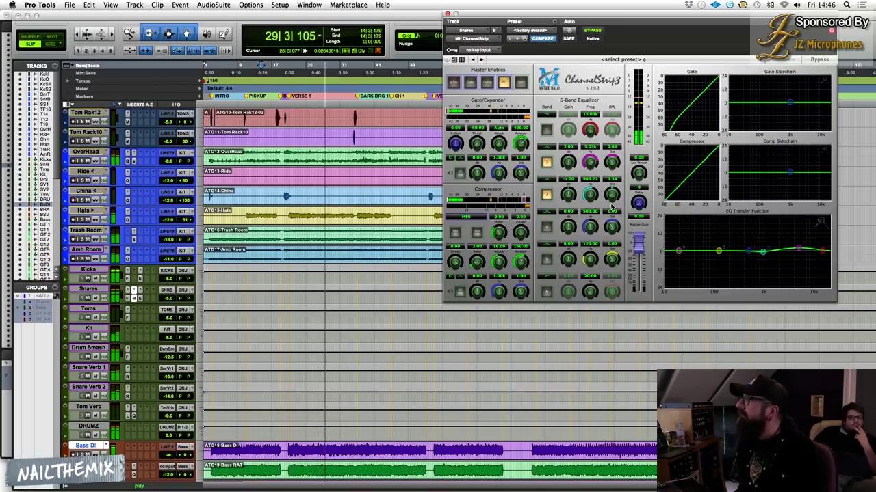
left_click_drag(611, 207, 611, 210)
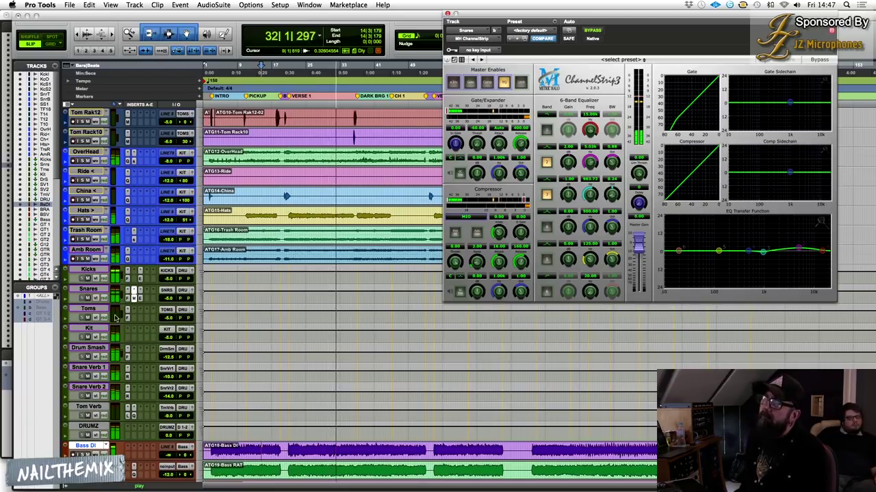
Set the Snr Top level to -7 dB, and close its fader window and the Snares ChannelStrip3 window.
scroll(167, 179, "up", 5)
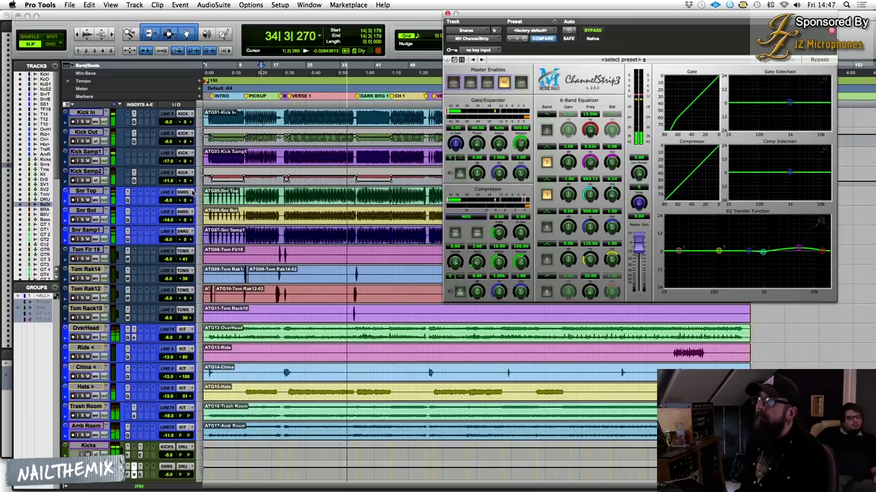
left_click(192, 193)
left_click(46, 259)
type("-7")
key("Return")
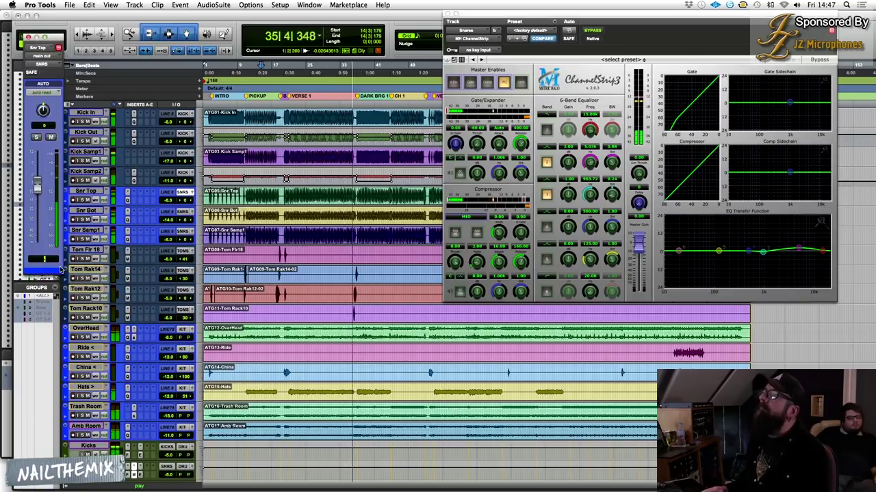
left_click(28, 37)
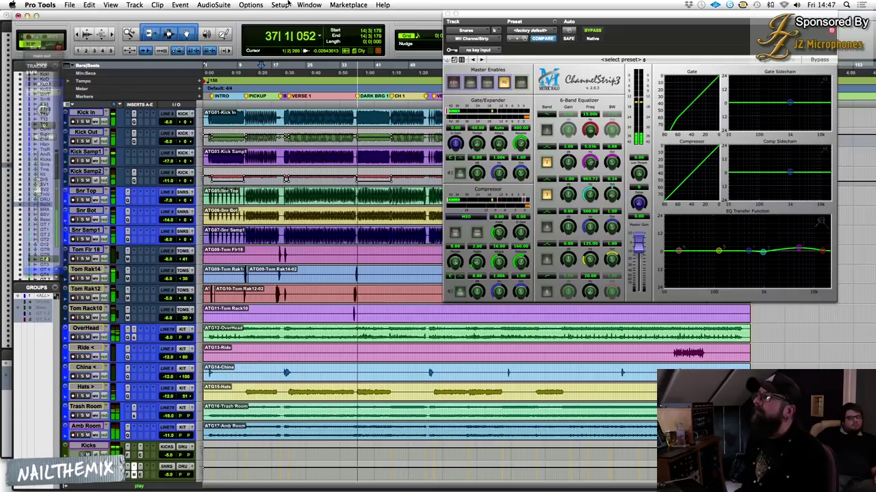
left_click(446, 14)
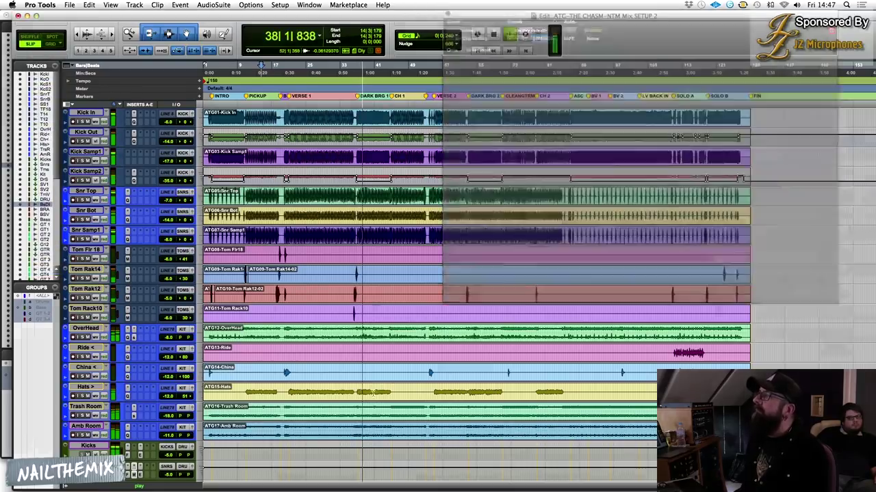
Return to the drum buses and place the edit cursor near bar 17 on the Kicks bus.
scroll(249, 296, "down", 8)
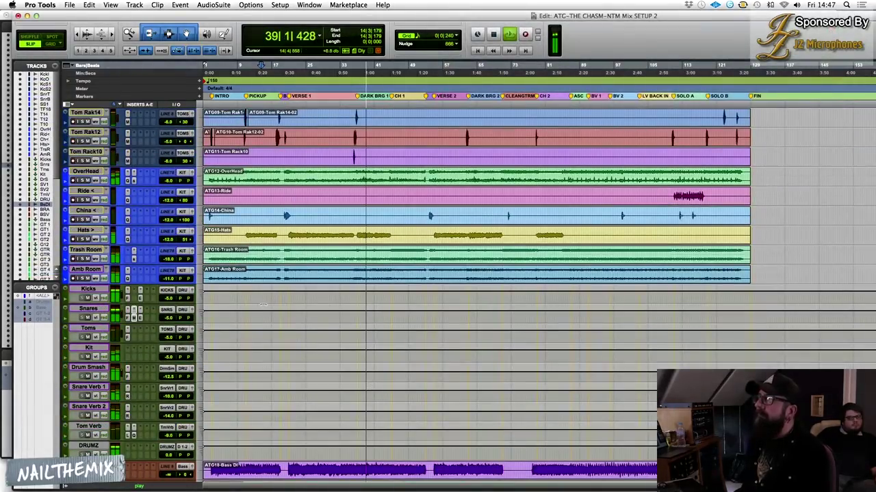
left_click(272, 297)
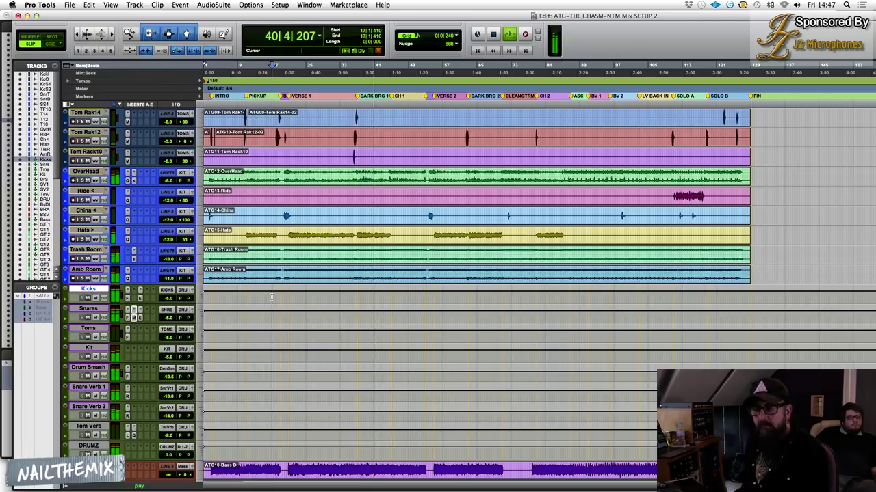